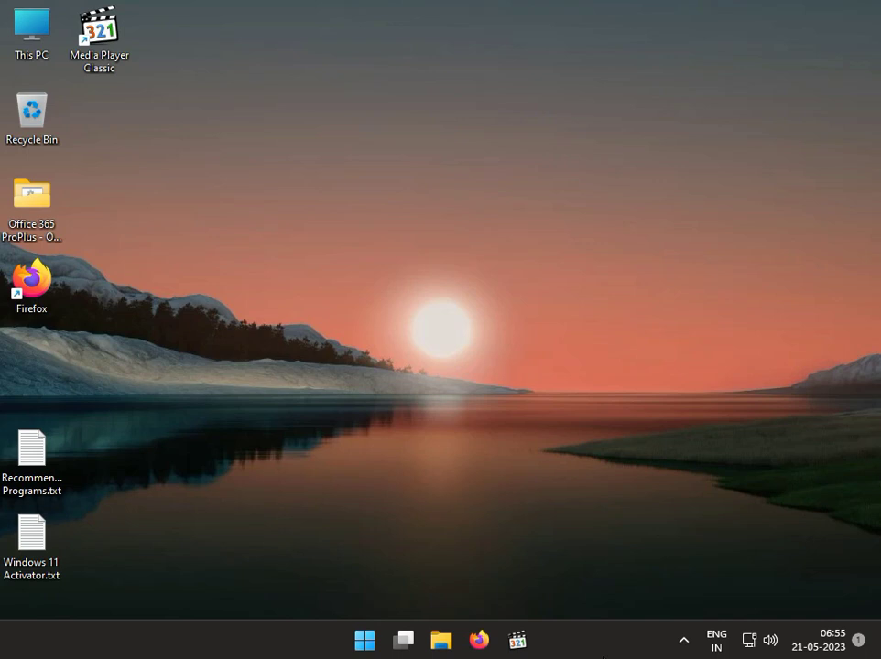
- Uninstall the Intel(R) PRO/1000 MT Desktop Adapter from Network adapters in Device Manager
right_click(371, 641)
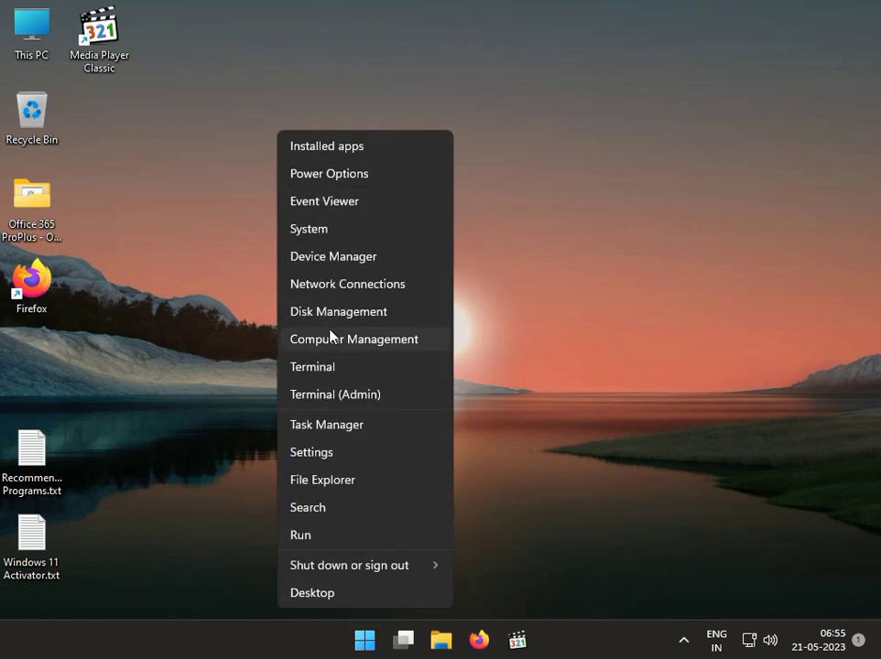
left_click(349, 264)
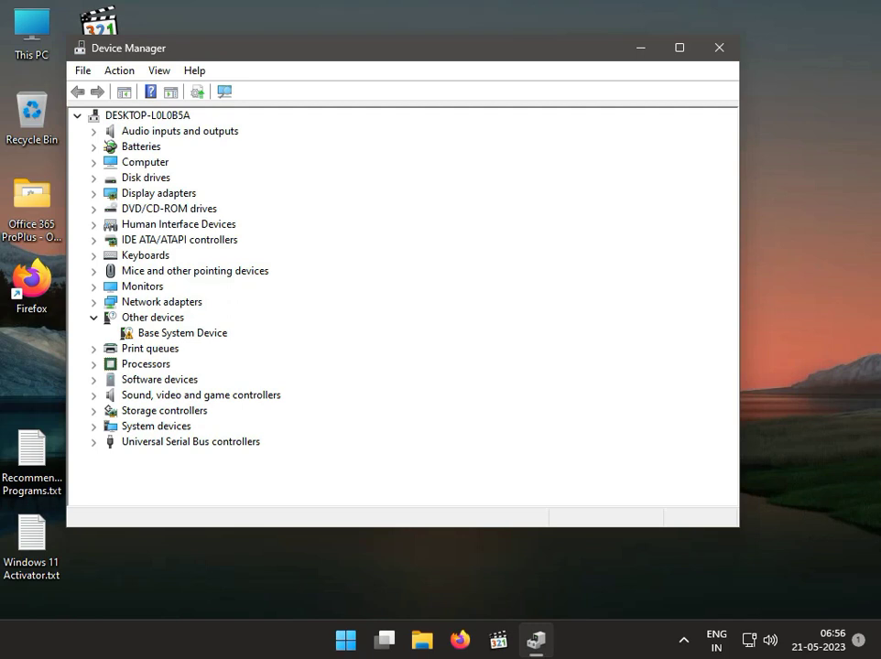
left_click(94, 302)
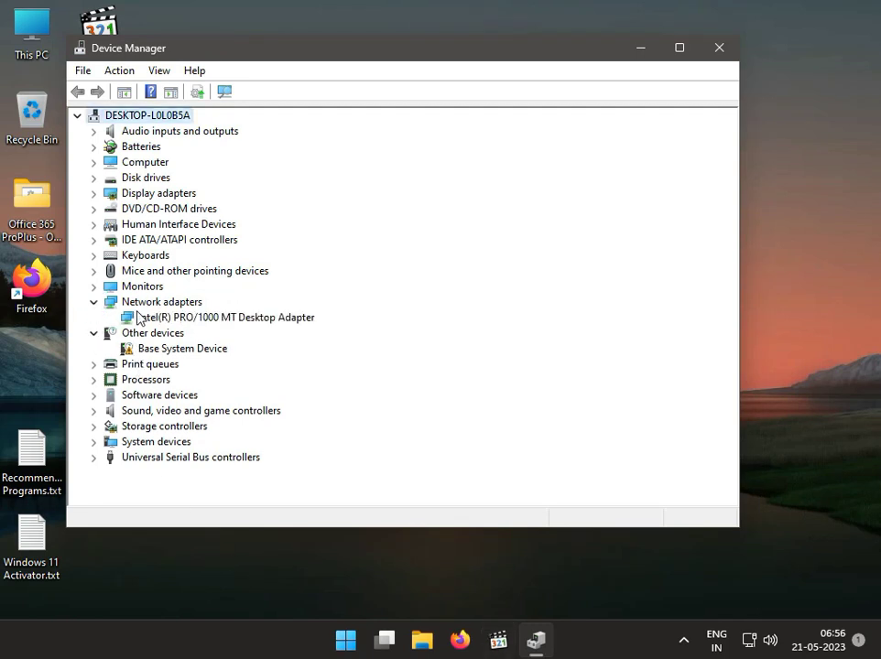
right_click(214, 317)
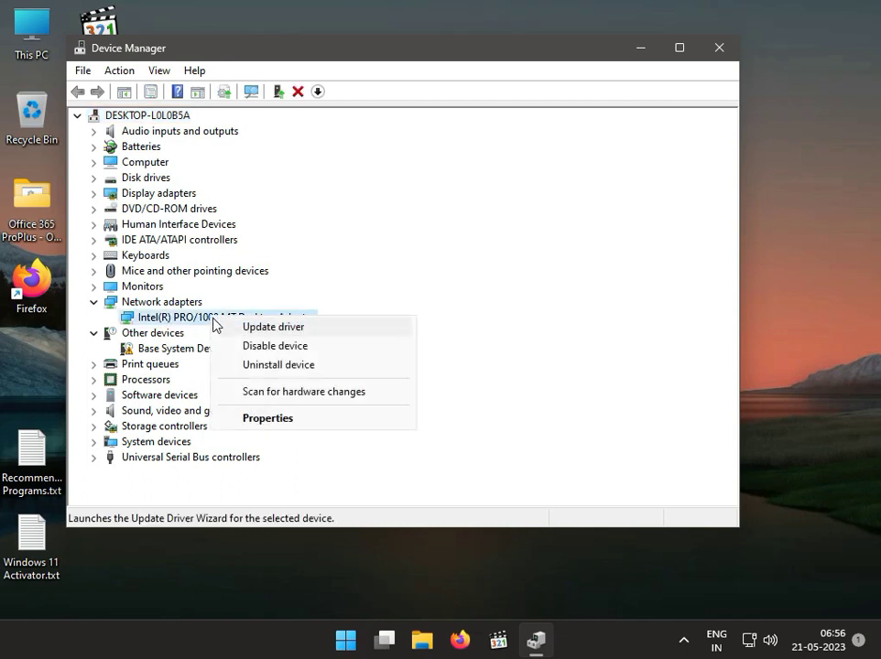
left_click(247, 364)
left_click(450, 382)
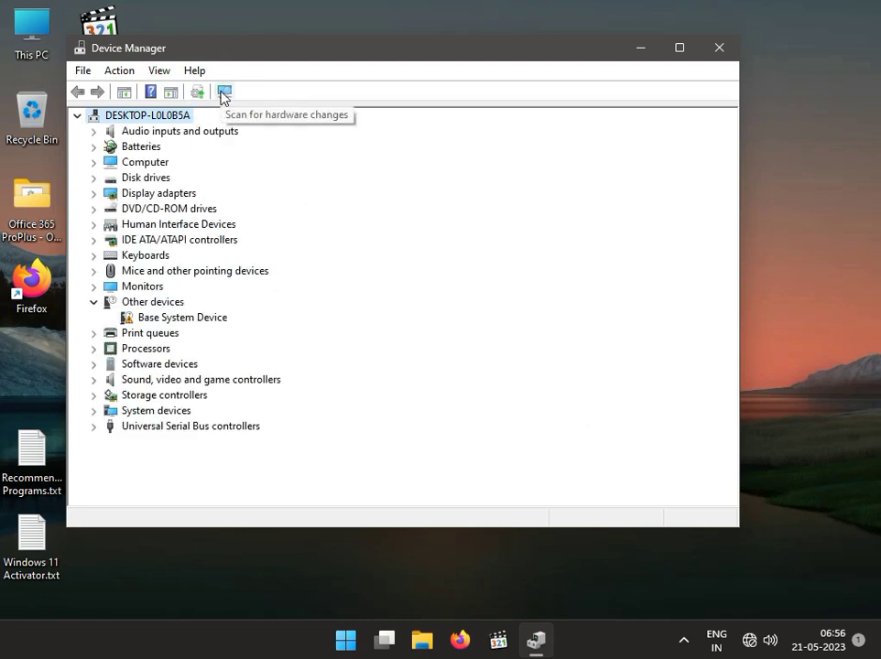
- Scan for hardware changes so the Intel network adapter is reinstalled
left_click(223, 92)
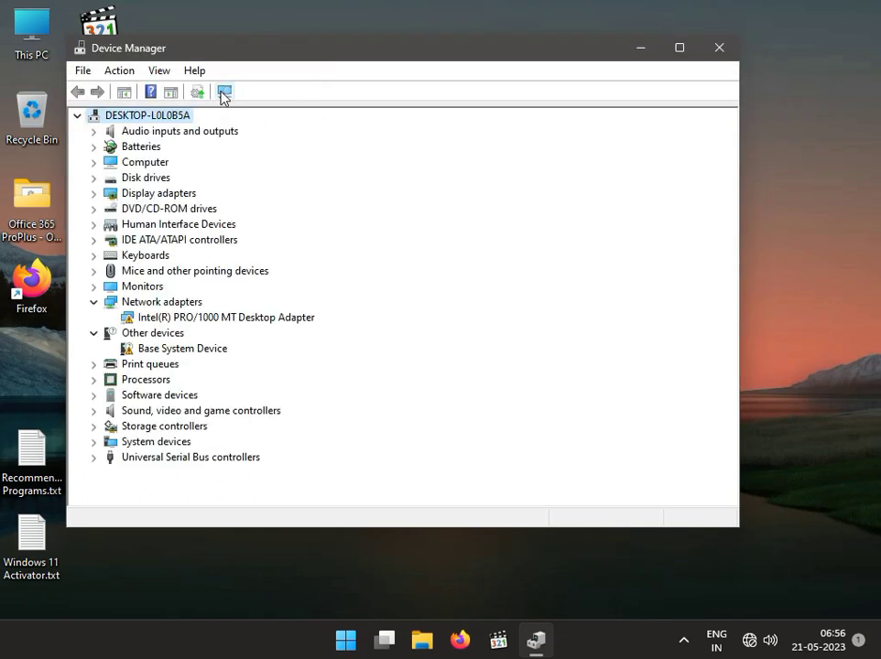
left_click(210, 319)
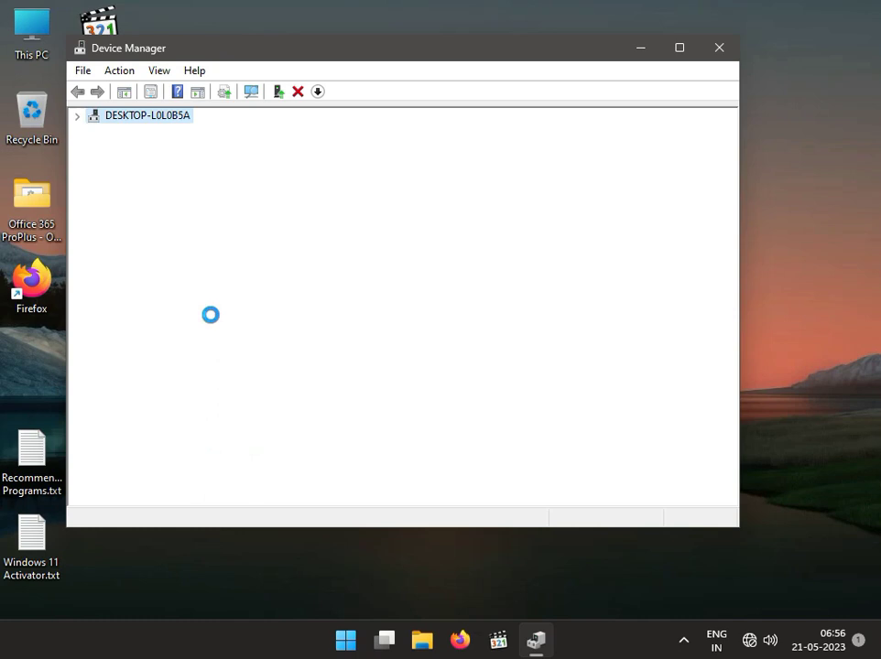
right_click(212, 320)
left_click(649, 322)
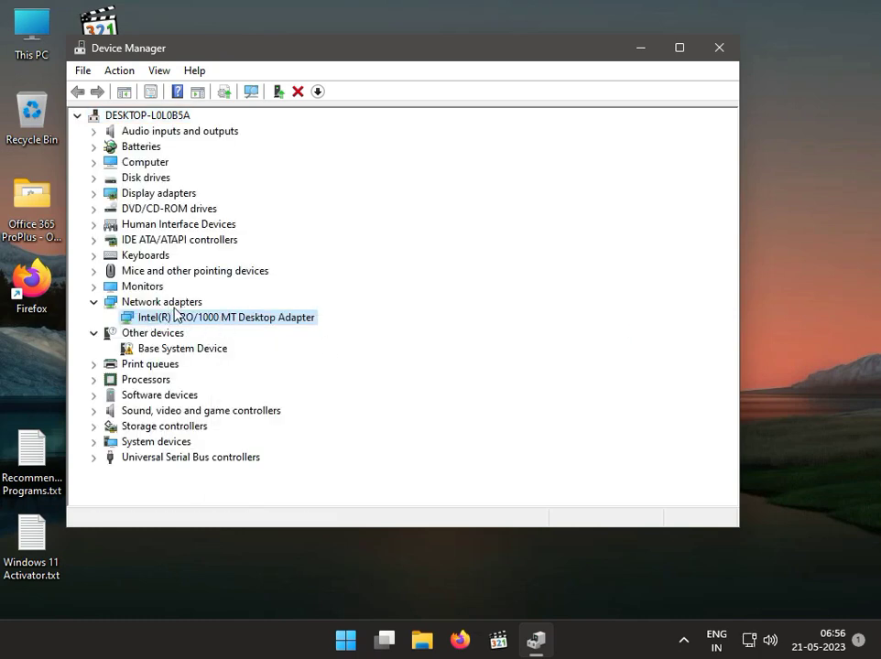
- Search automatically for an Intel adapter driver, confirm the best one is installed, and close Device Manager
right_click(199, 325)
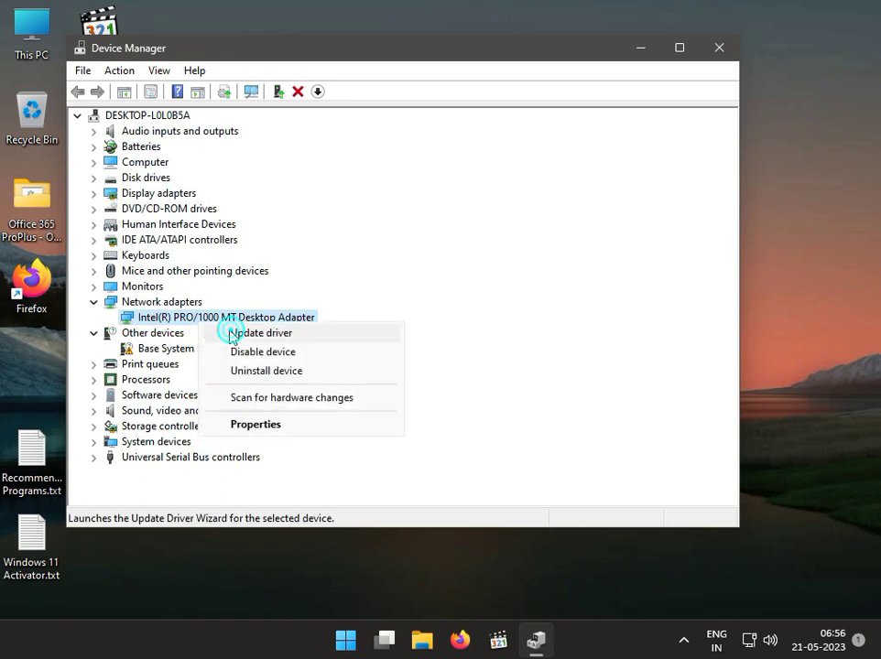
left_click(229, 330)
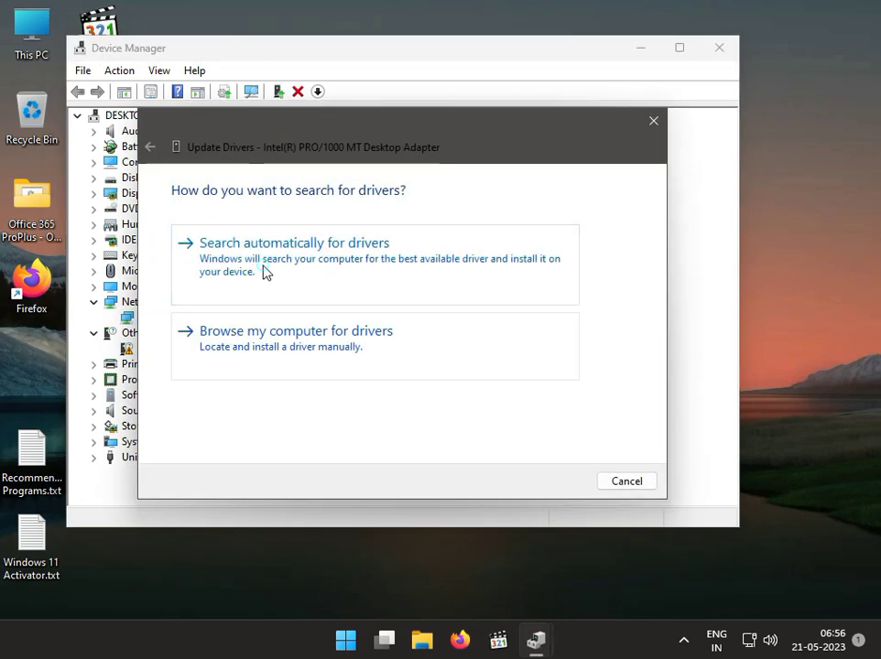
left_click(264, 271)
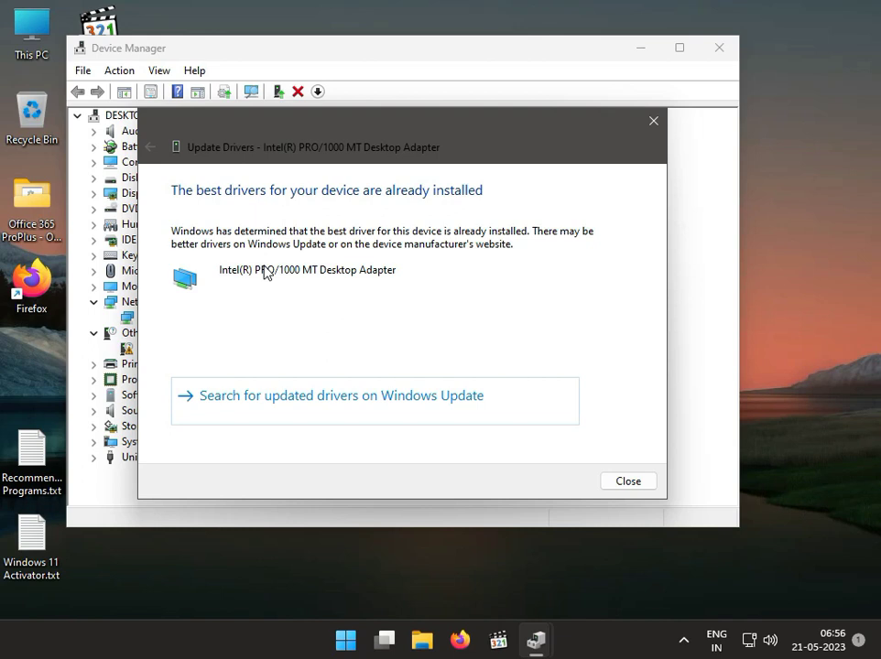
left_click(644, 482)
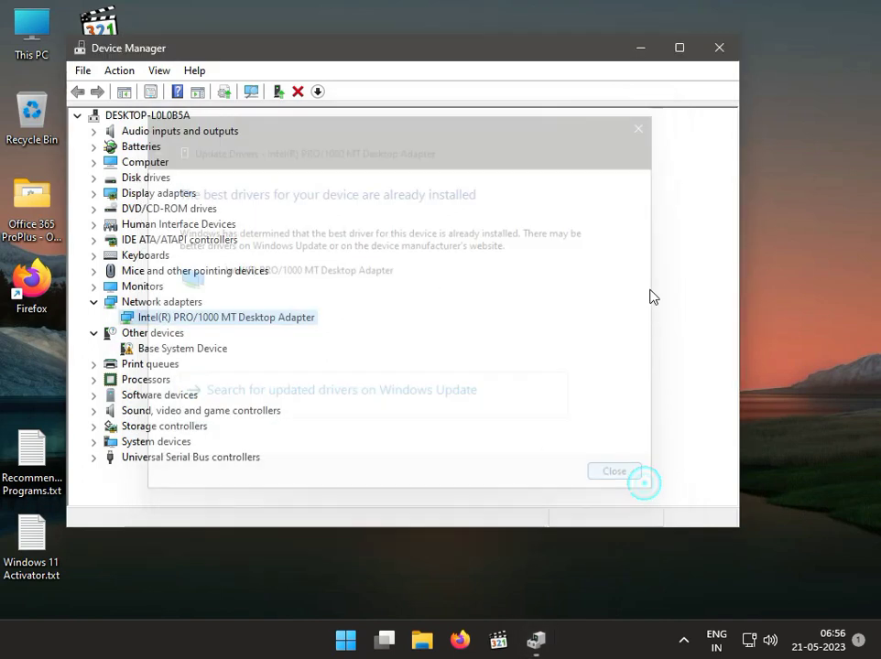
left_click(716, 48)
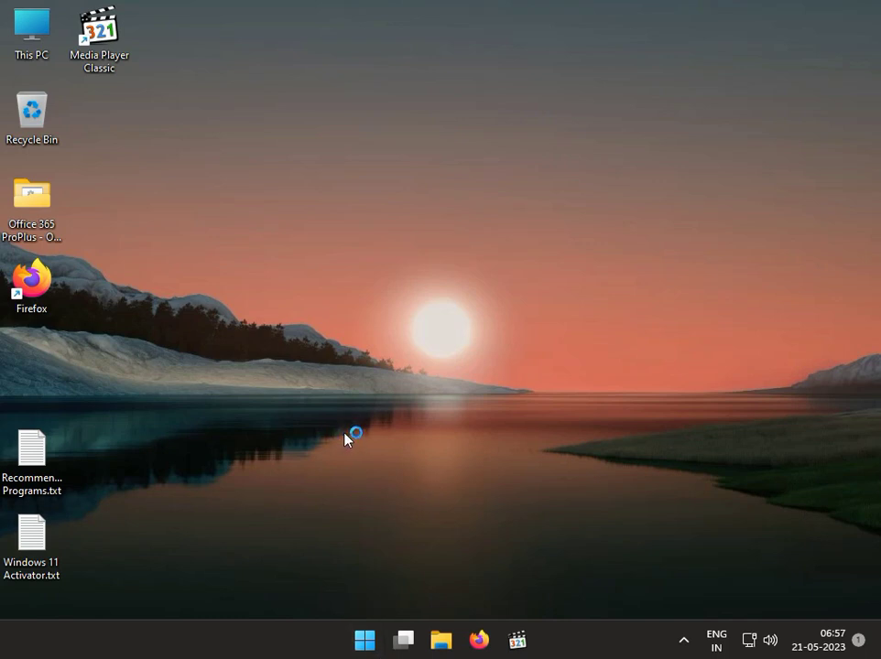
- Launch System Configuration by running msconfig from the Run box
key("super+r")
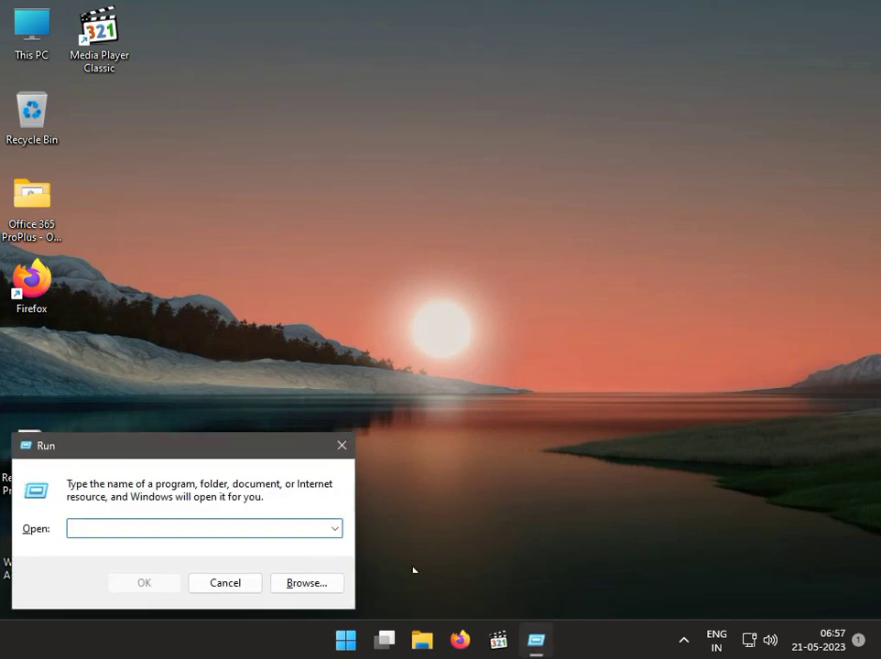
mouse_move(384, 639)
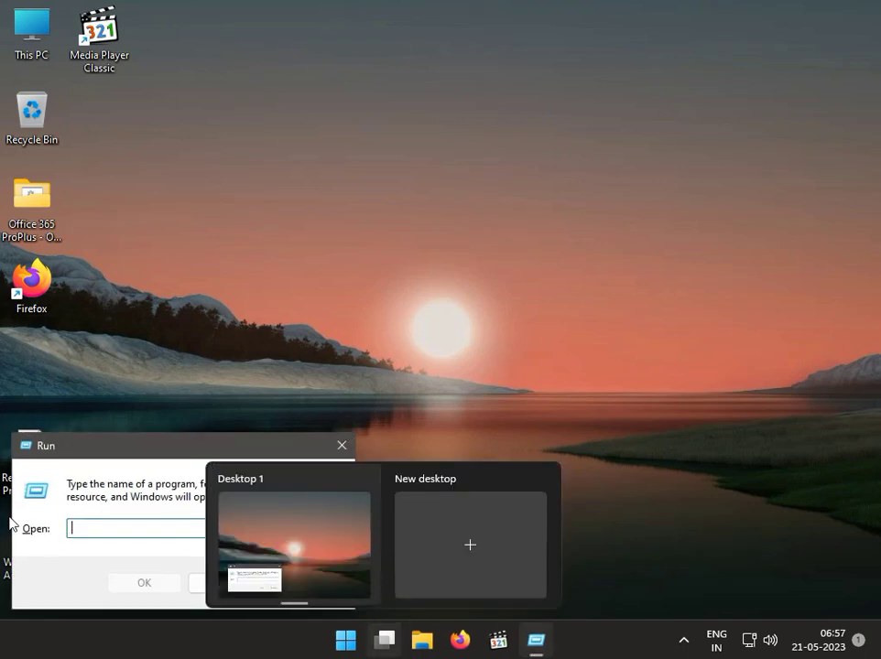
left_click(142, 527)
type("mscon")
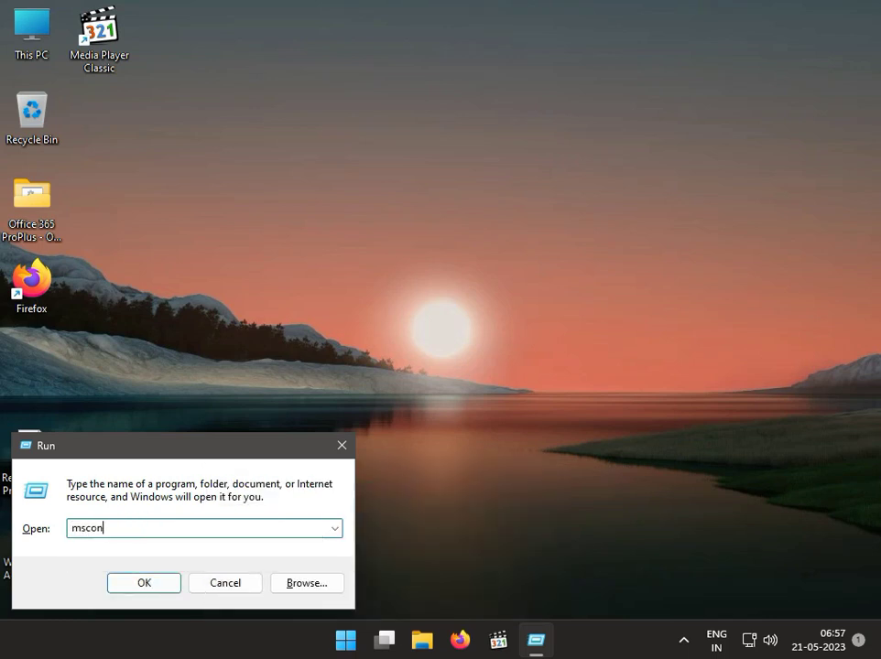
type("fig")
key("Return")
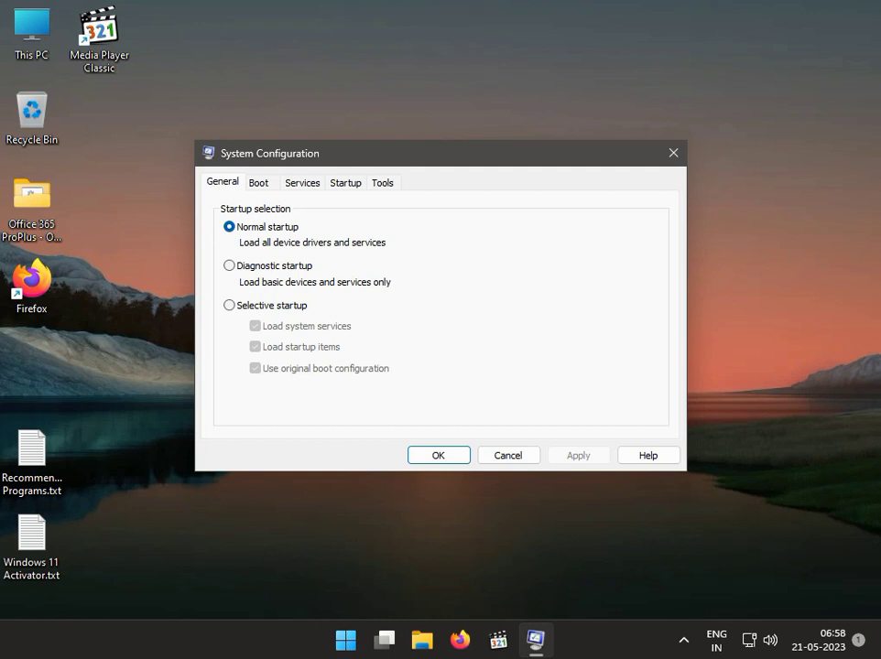
- Show the System Configuration Services list and enter 'Atheros' in a new Run box
left_click(306, 183)
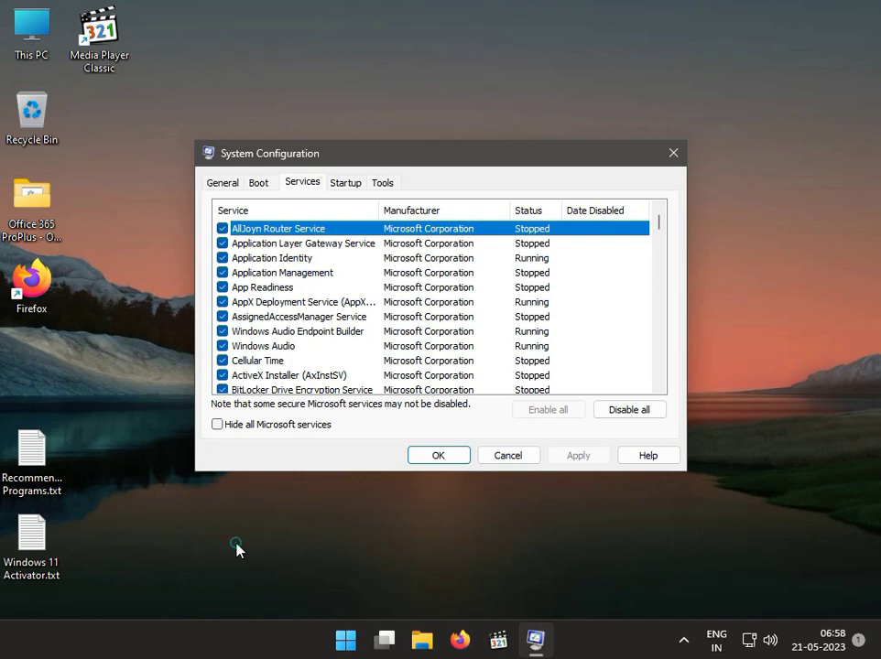
key("super+r")
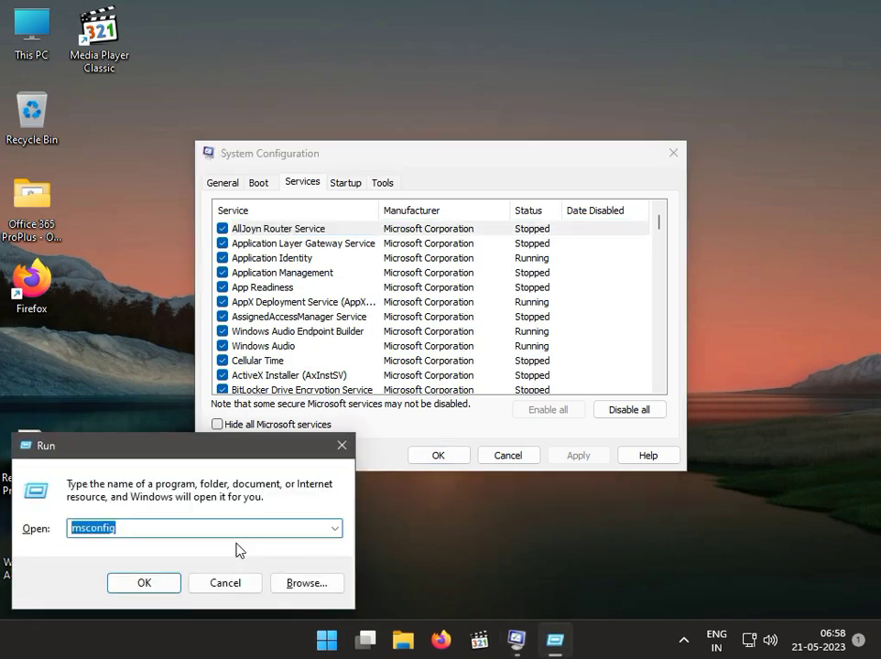
type("A")
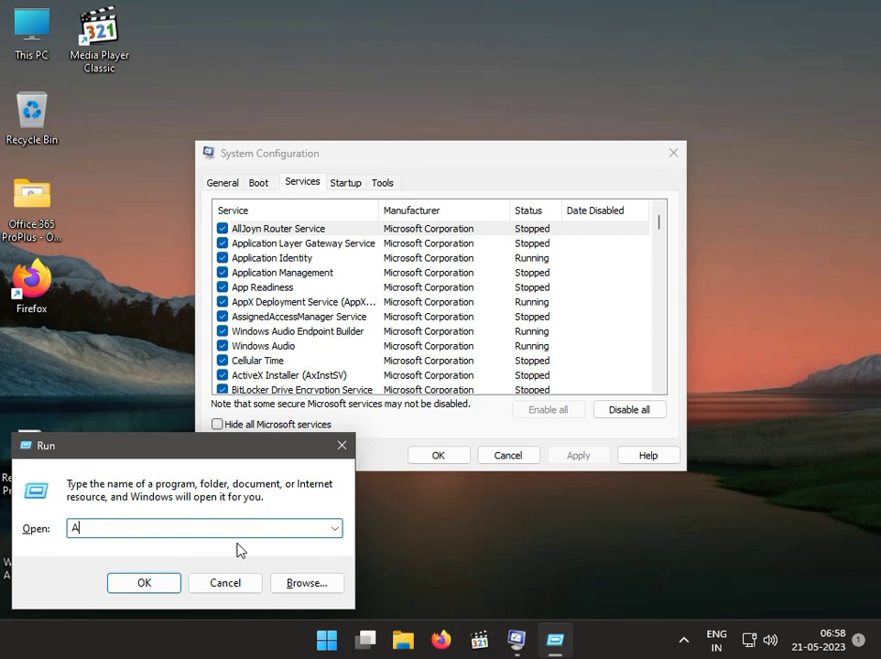
type("theros")
left_click_drag(110, 529, 65, 528)
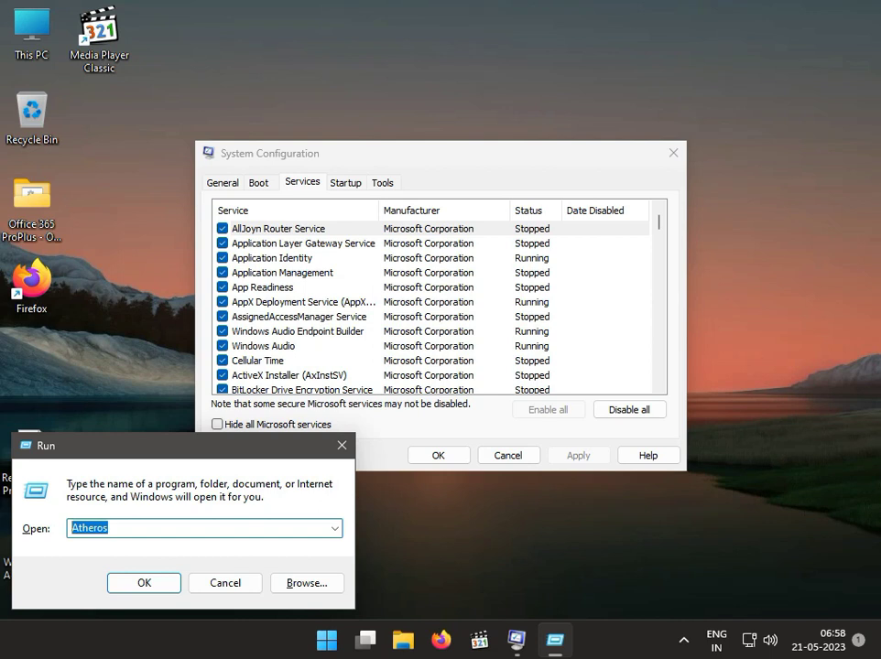
left_click(272, 259)
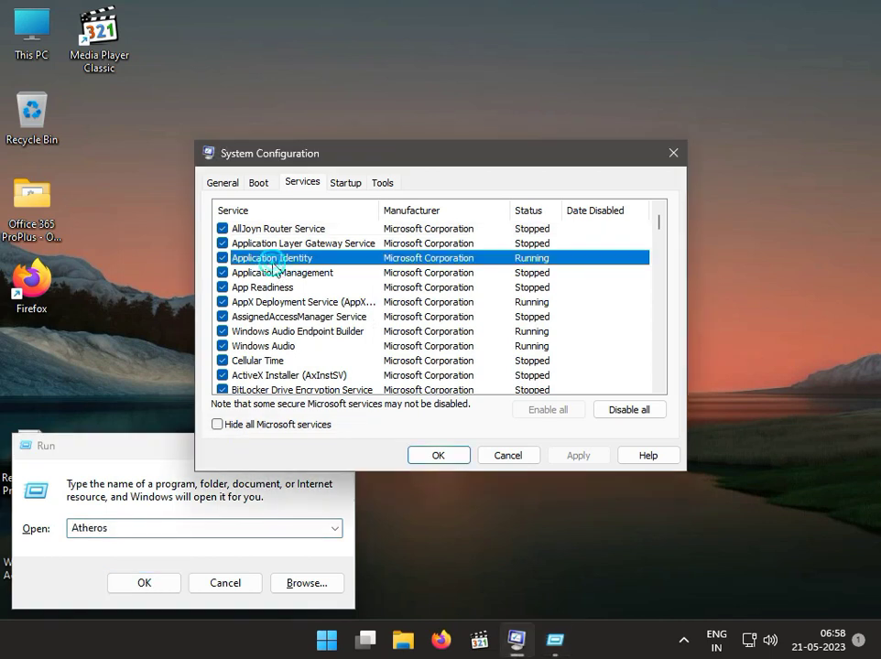
scroll(280, 272, "down", 1)
scroll(277, 274, "up", 1)
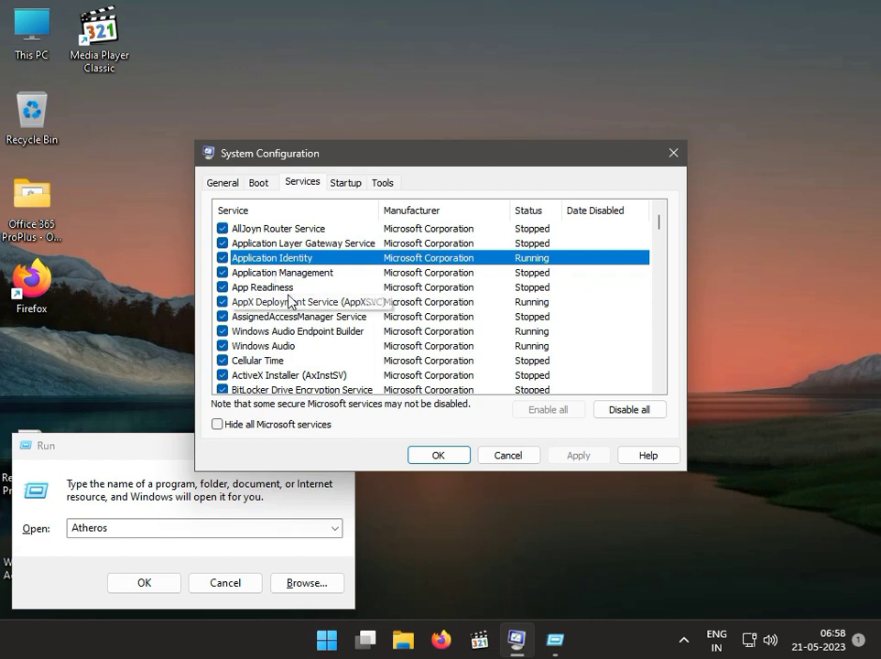
scroll(271, 291, "down", 1)
scroll(271, 291, "down", 3)
scroll(271, 291, "down", 11)
scroll(271, 291, "down", 8)
scroll(271, 291, "up", 3)
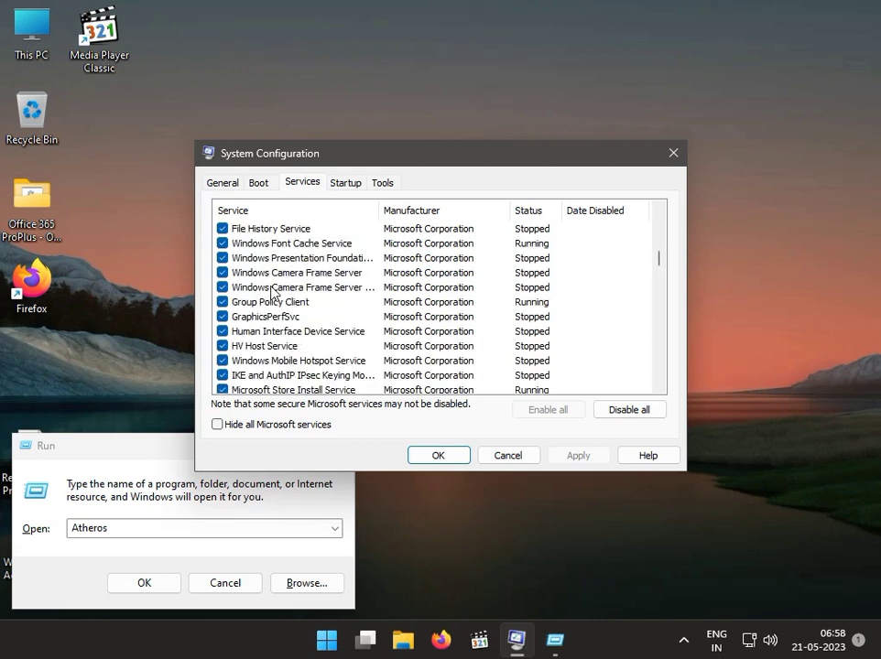
scroll(271, 291, "up", 2)
scroll(271, 291, "down", 8)
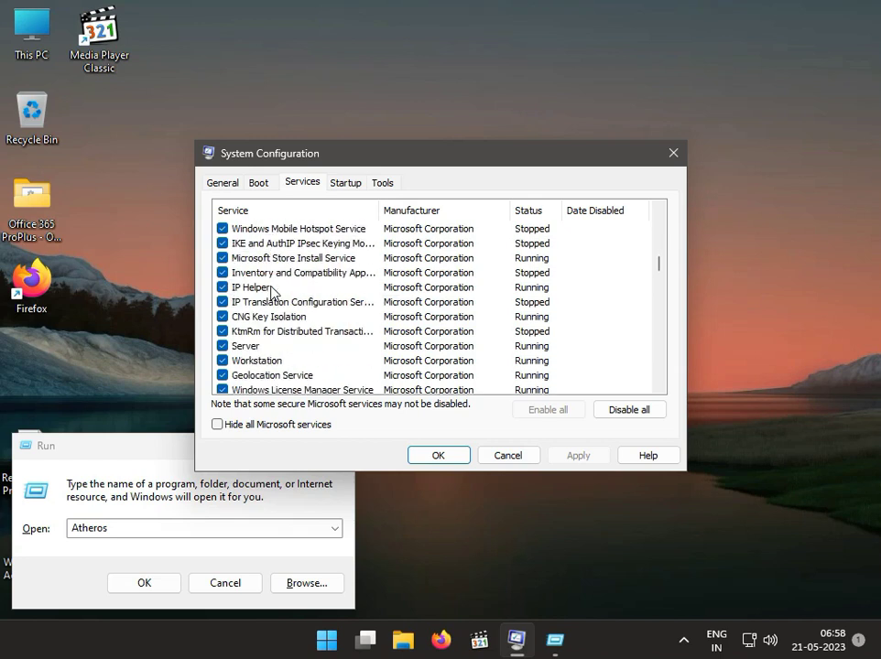
scroll(271, 291, "down", 20)
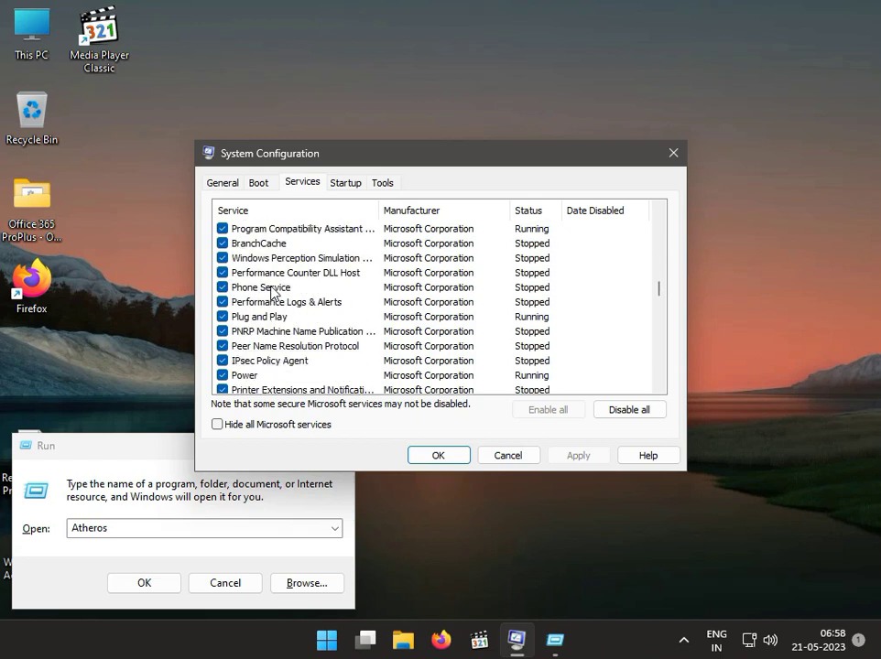
scroll(271, 292, "down", 18)
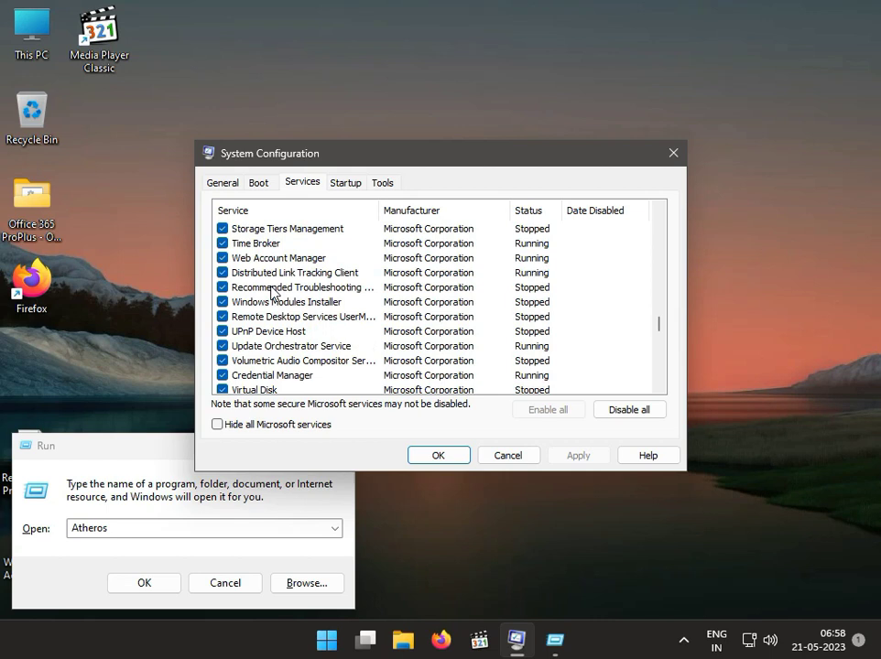
scroll(271, 292, "down", 5)
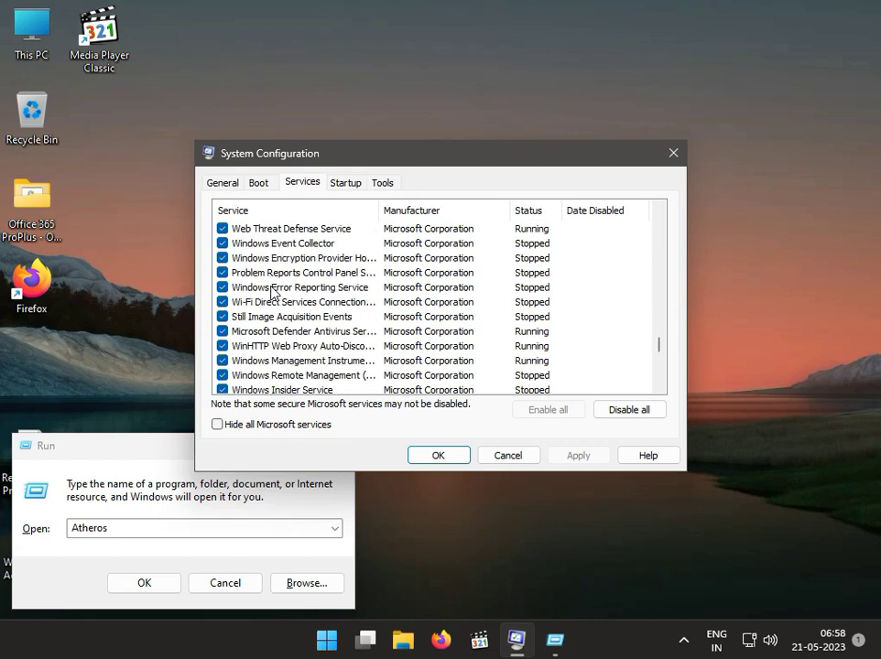
scroll(271, 291, "down", 9)
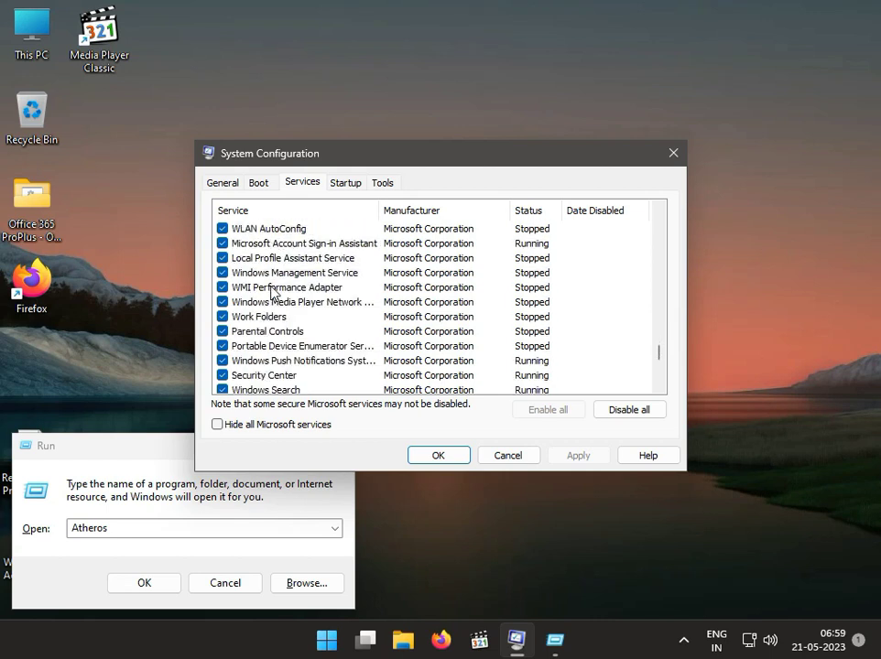
scroll(271, 291, "down", 5)
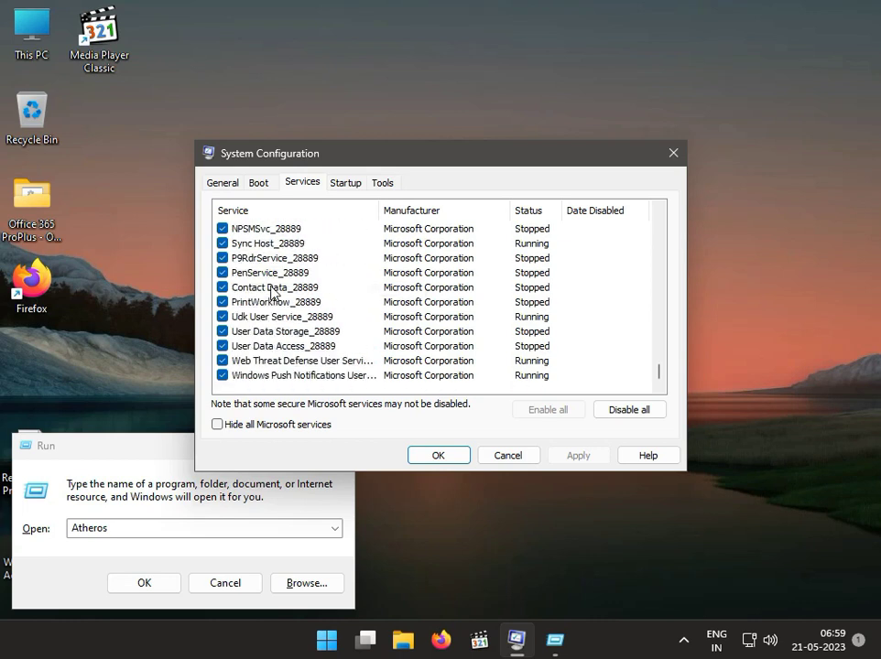
scroll(275, 291, "up", 12)
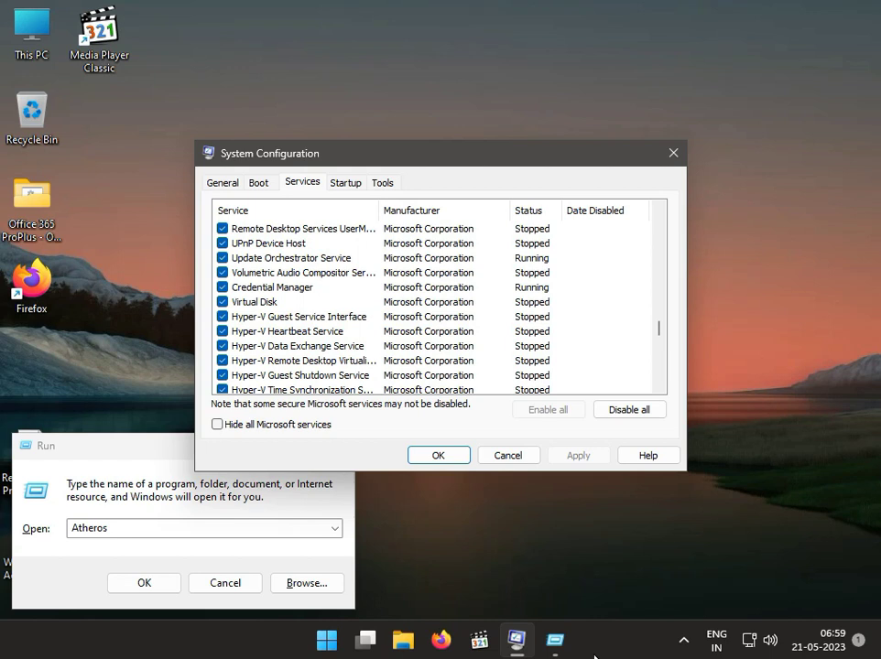
- Toggle Virtual Disk off and on, apply and close System Configuration and Run, skipping the restart
left_click(222, 303)
left_click(222, 303)
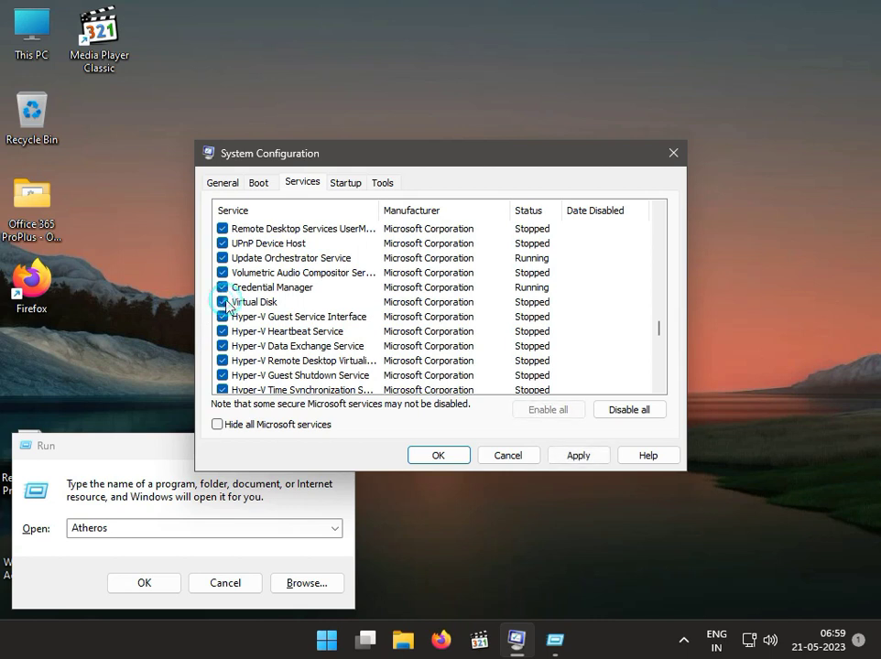
left_click(595, 457)
left_click(437, 456)
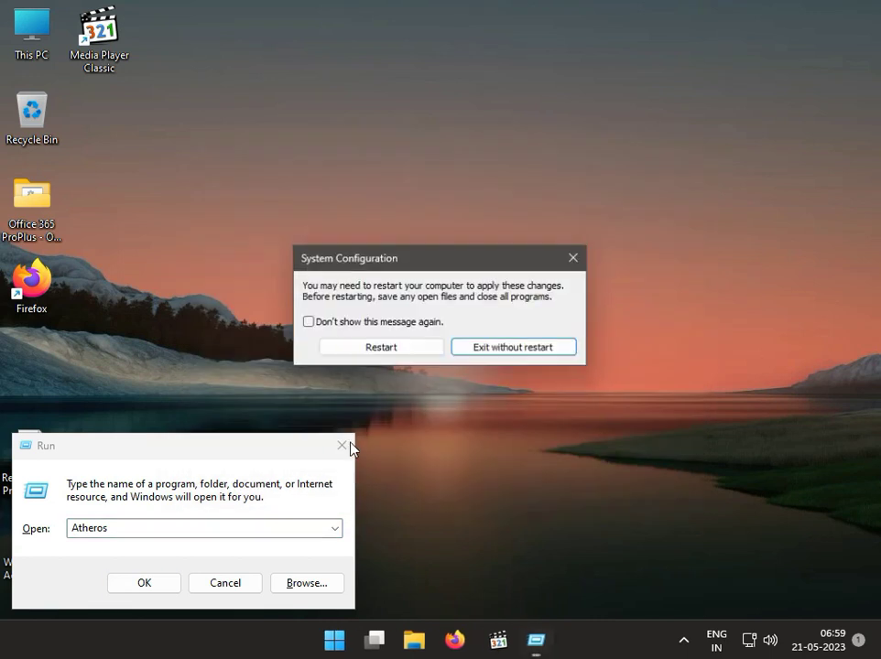
left_click(342, 446)
left_click(580, 261)
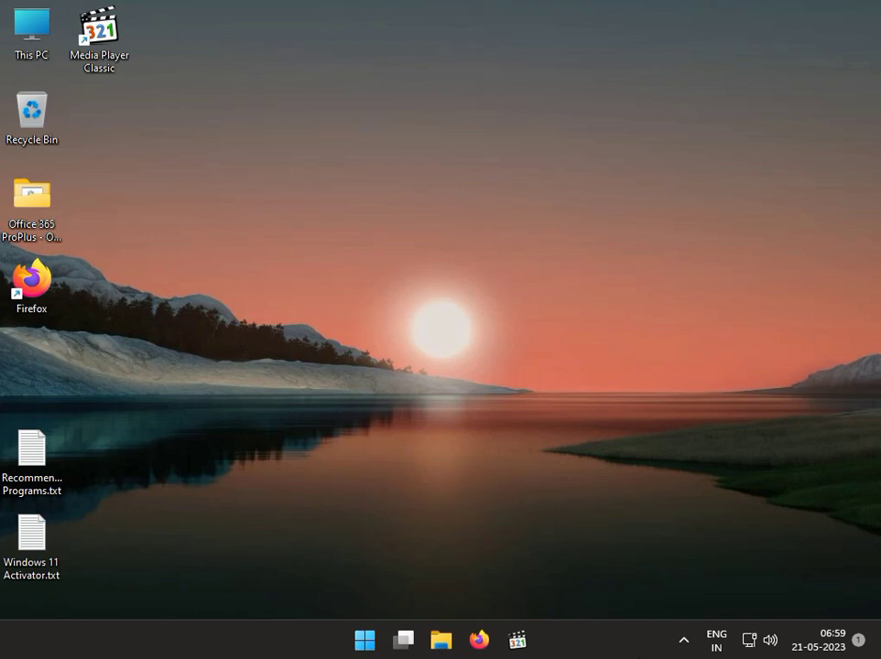
- Search the Start menu for 'cont' and launch Control Panel
left_click(364, 641)
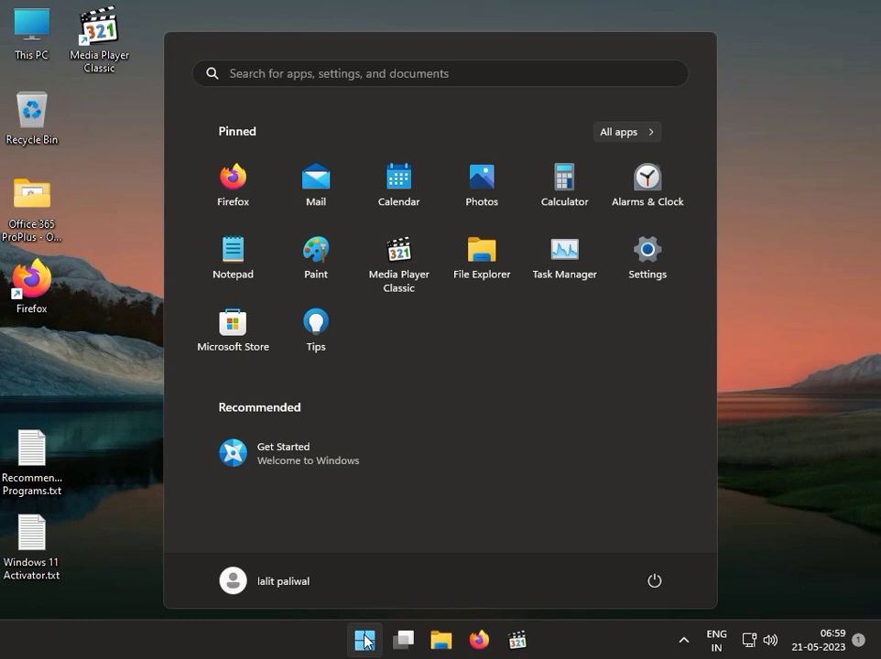
type("cont")
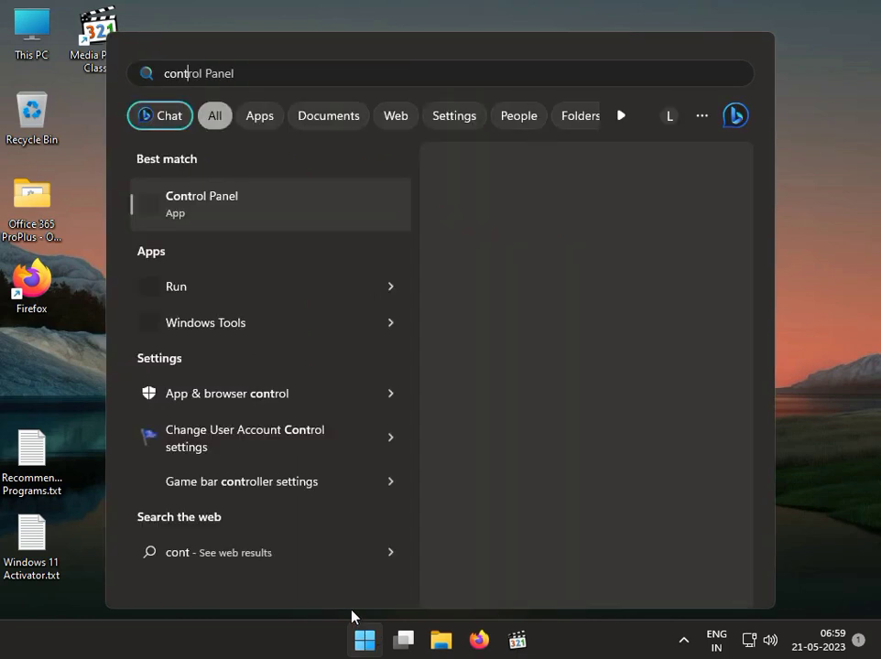
left_click(190, 199)
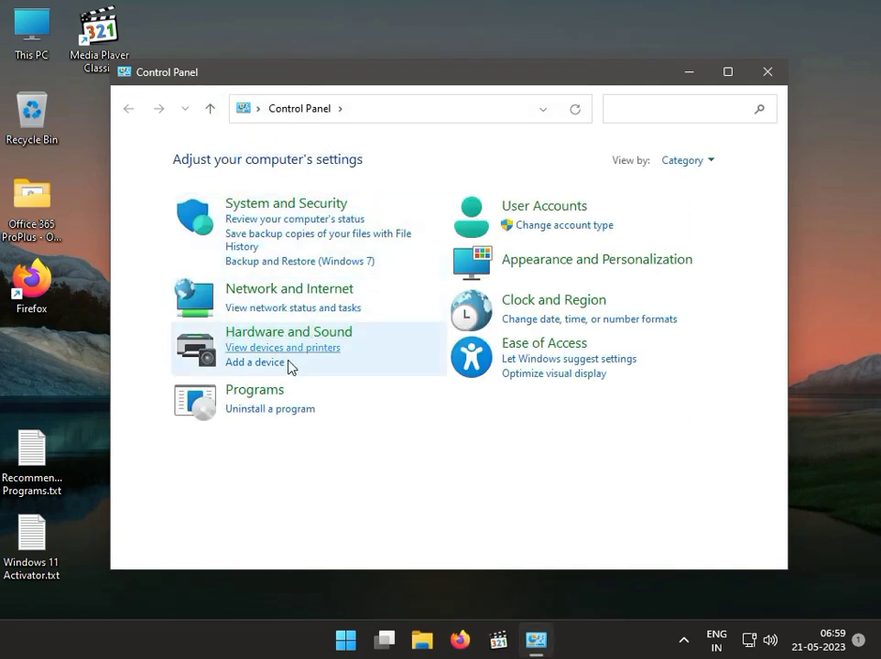
- Go from Uninstall a program to View installed updates, showing 4 updates including KB5022497
left_click(293, 410)
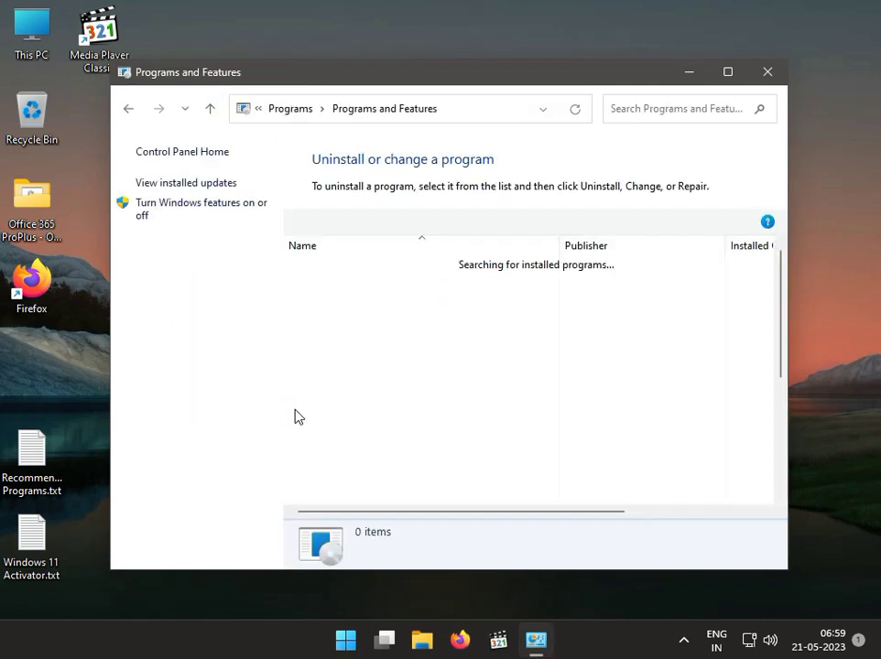
left_click(211, 185)
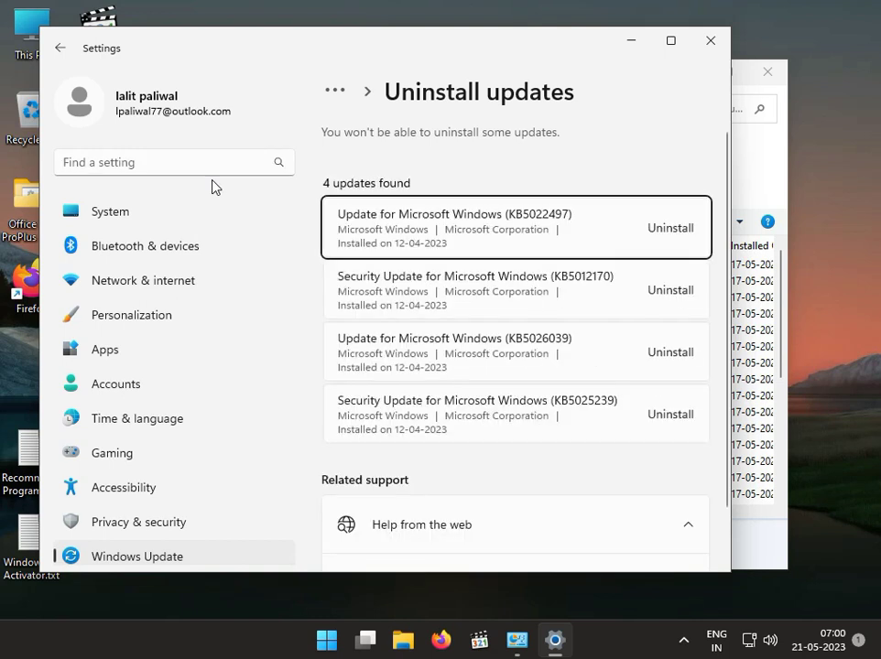
- Confirm uninstalling update KB5022497, then close the Settings window
left_click(626, 231)
left_click(661, 227)
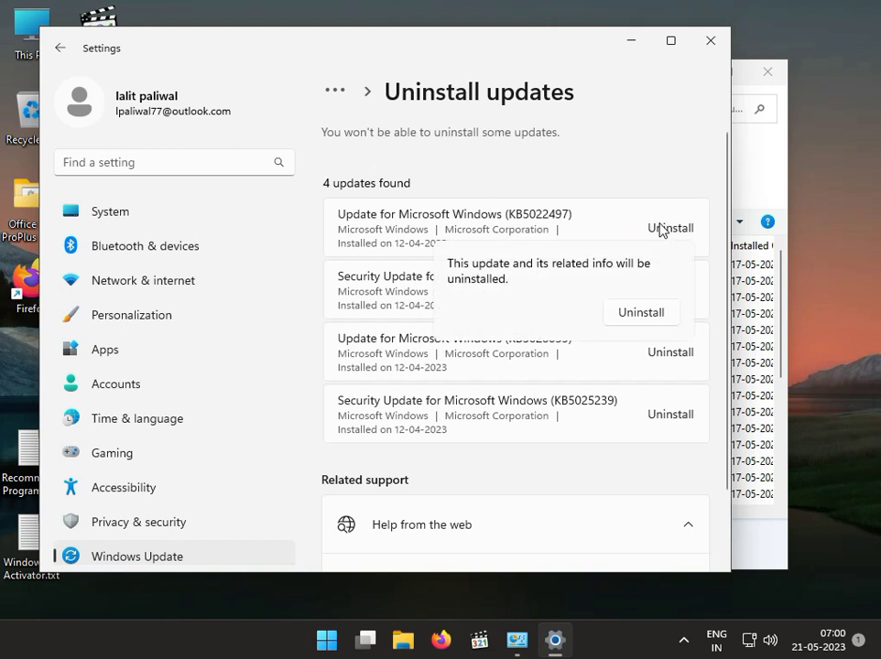
left_click(650, 310)
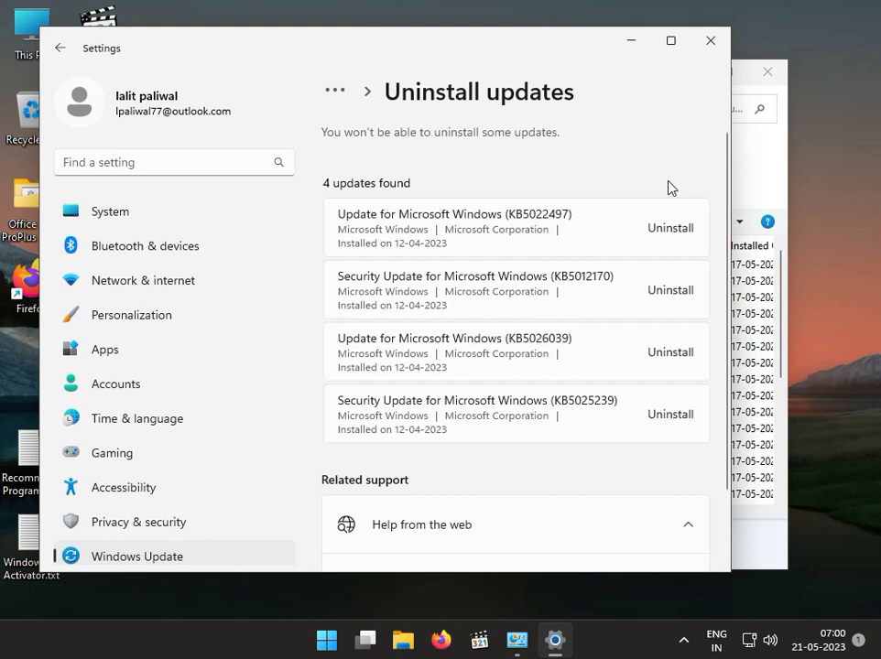
left_click(693, 53)
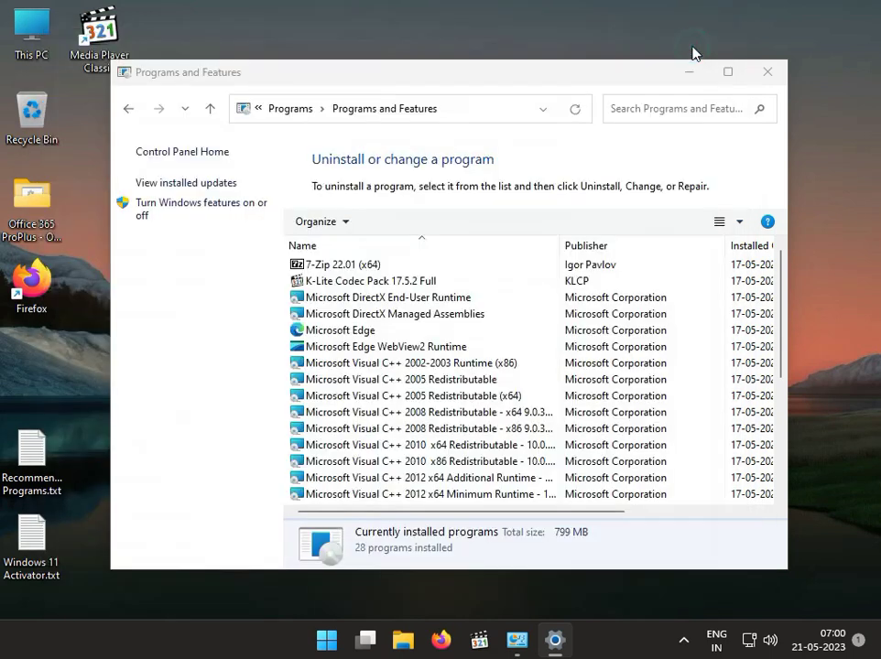
- Close Programs and Features and open the Apps section of Settings from Start
left_click(766, 73)
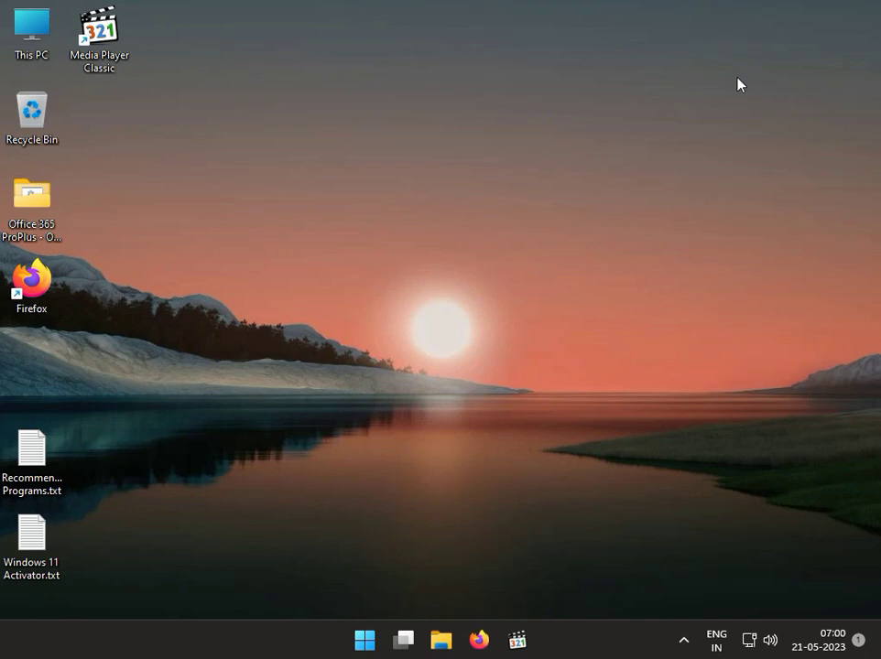
left_click(364, 641)
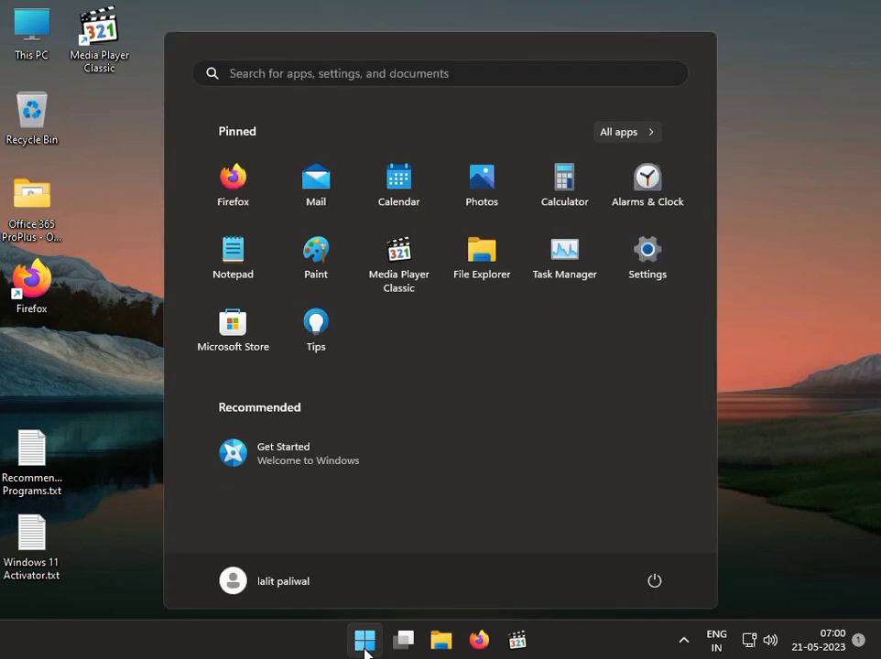
left_click(643, 252)
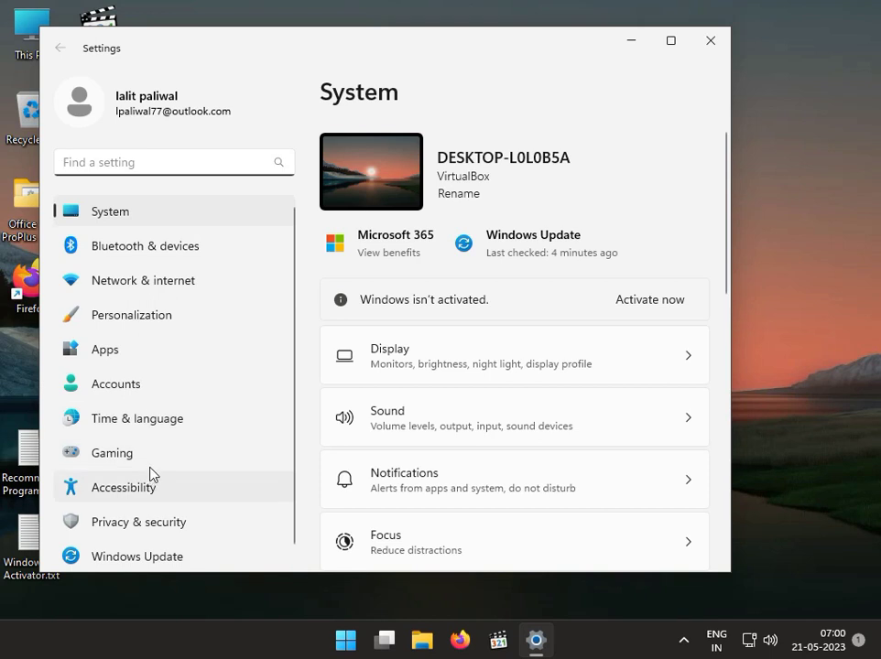
left_click(163, 351)
- View the 64 installed apps, then type a 'DP net' entry in a Run box and cancel it
left_click(502, 172)
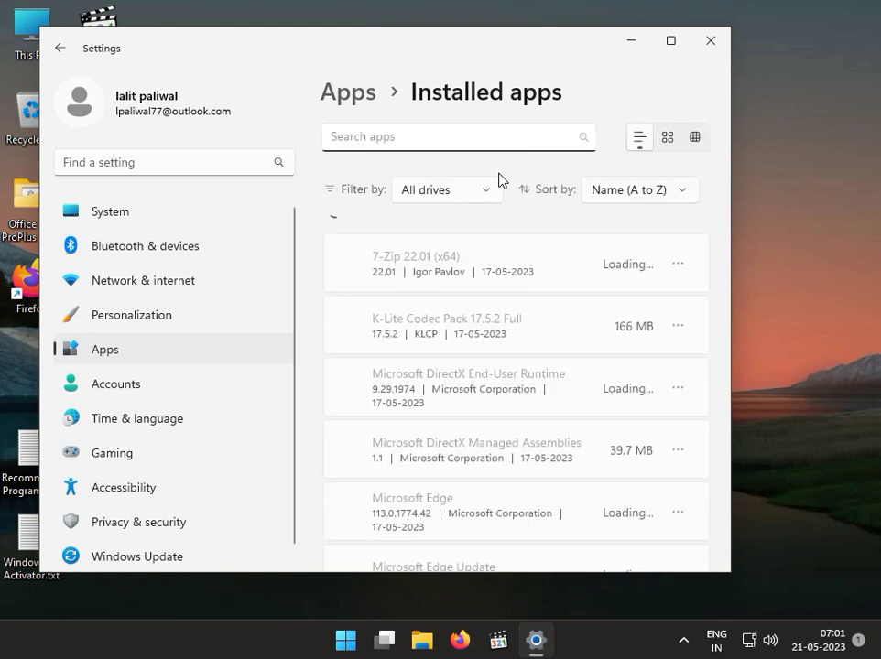
key("super+r")
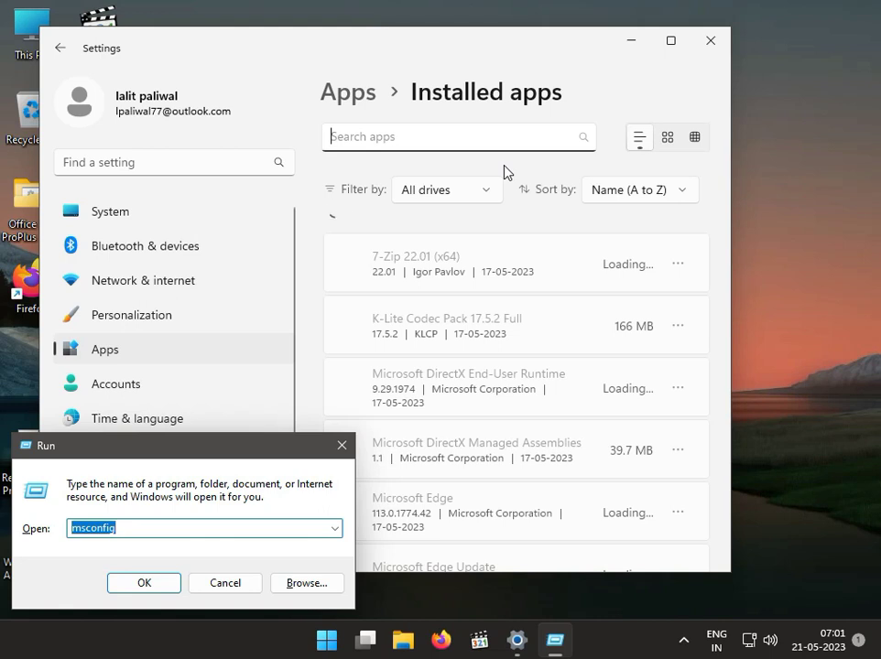
type("DP net")
key("Left")
key("Left")
key("Left")
key("Left")
key("Left")
key("Left")
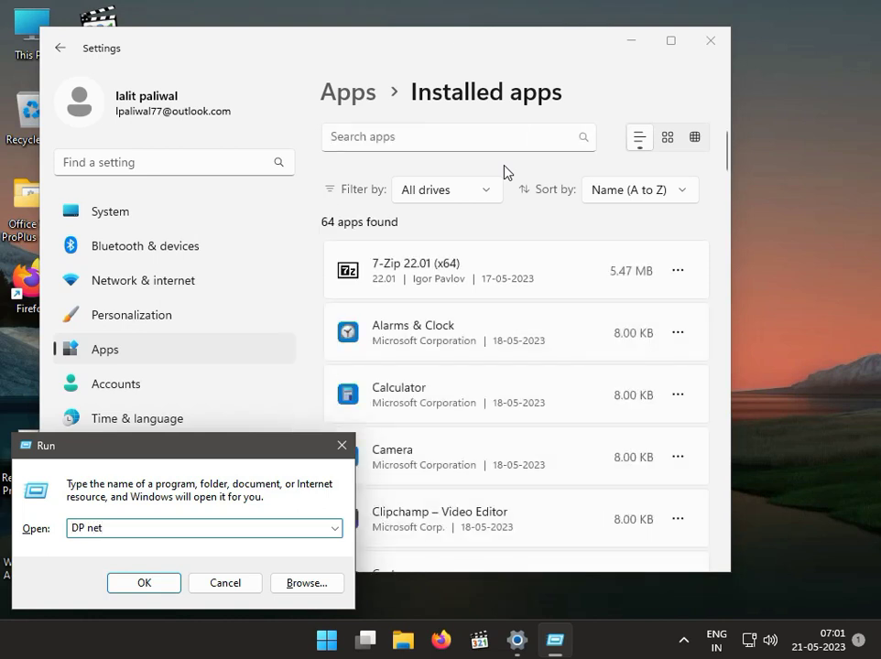
type("3")
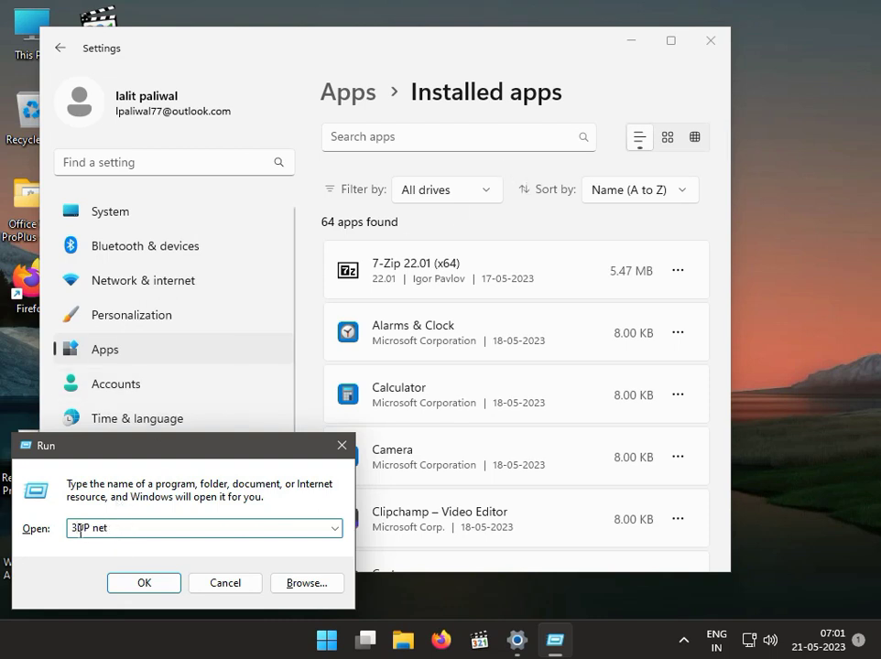
left_click(246, 587)
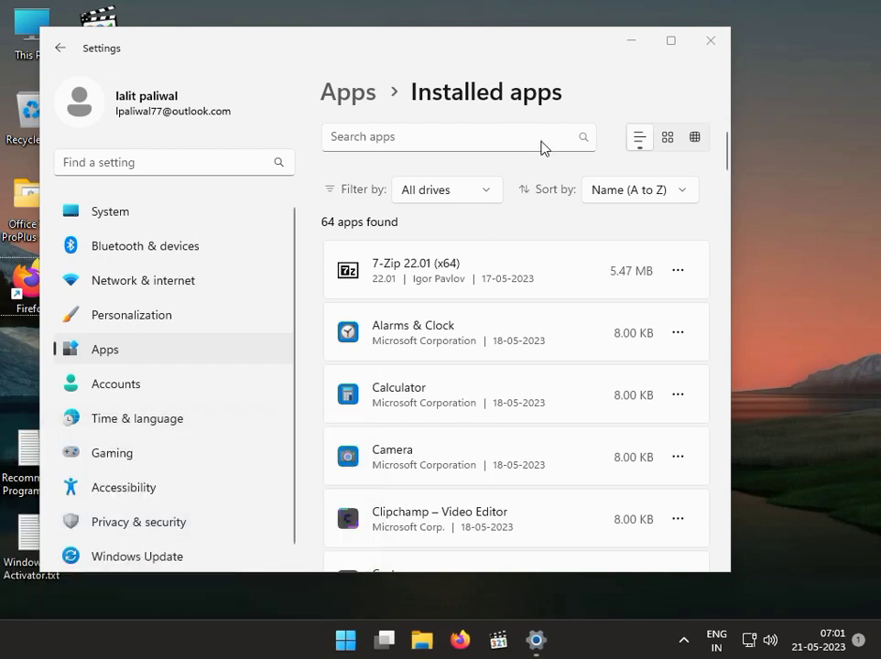
- Reopen Settings from Start, review the six downloading updates on Windows Update, then close Settings
left_click(711, 38)
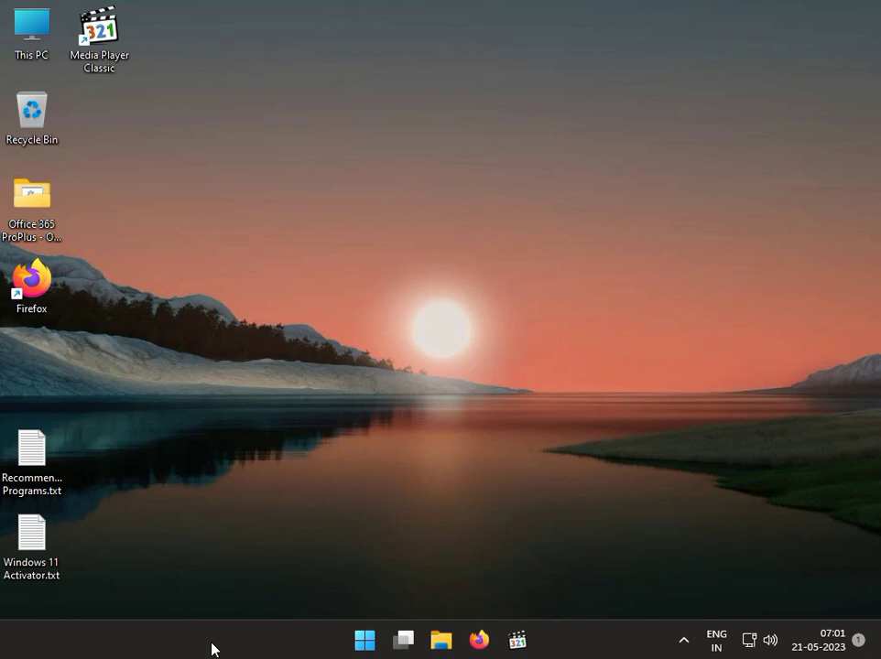
left_click(366, 641)
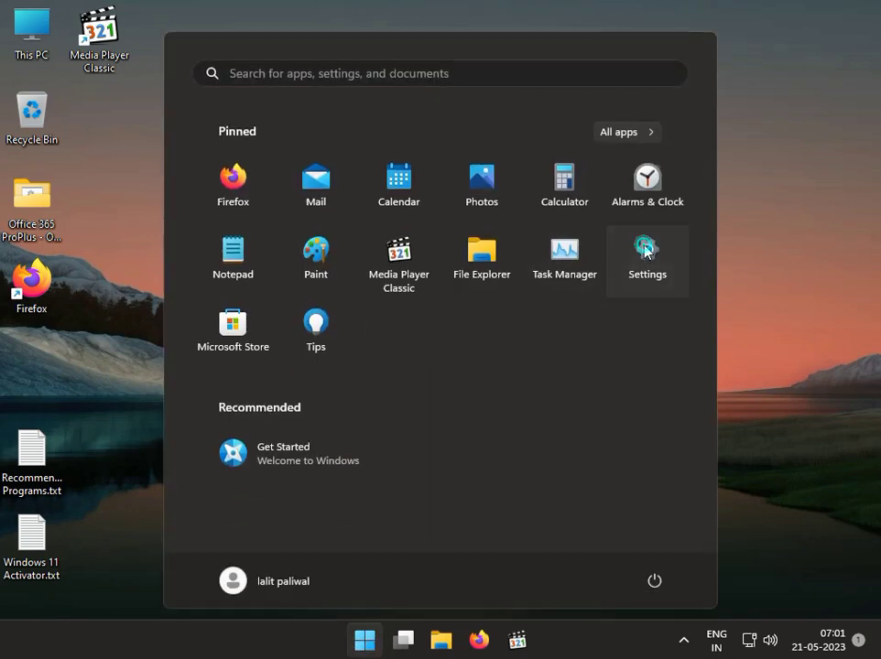
left_click(637, 244)
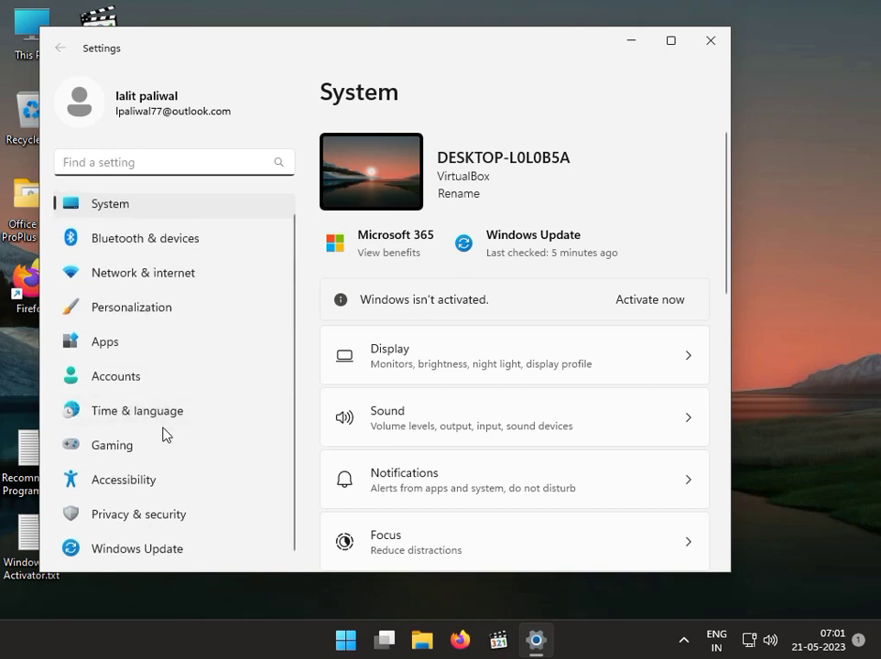
left_click(178, 553)
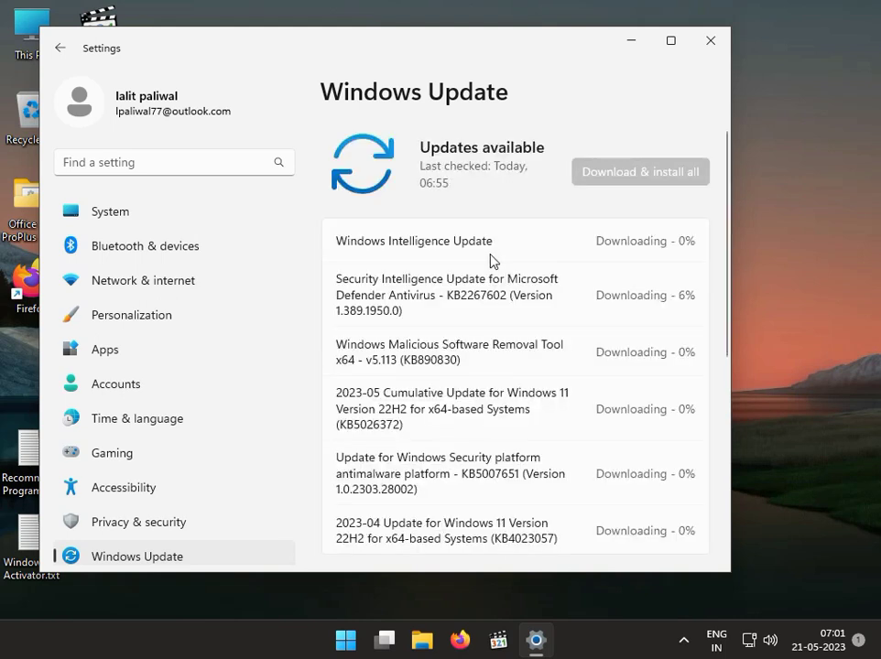
scroll(528, 272, "down", 3)
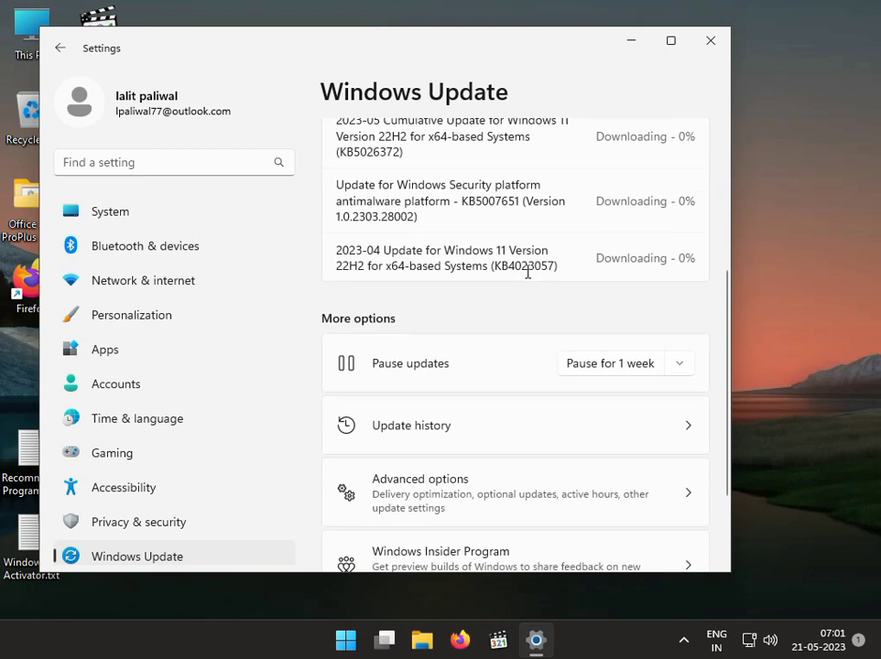
scroll(527, 272, "up", 3)
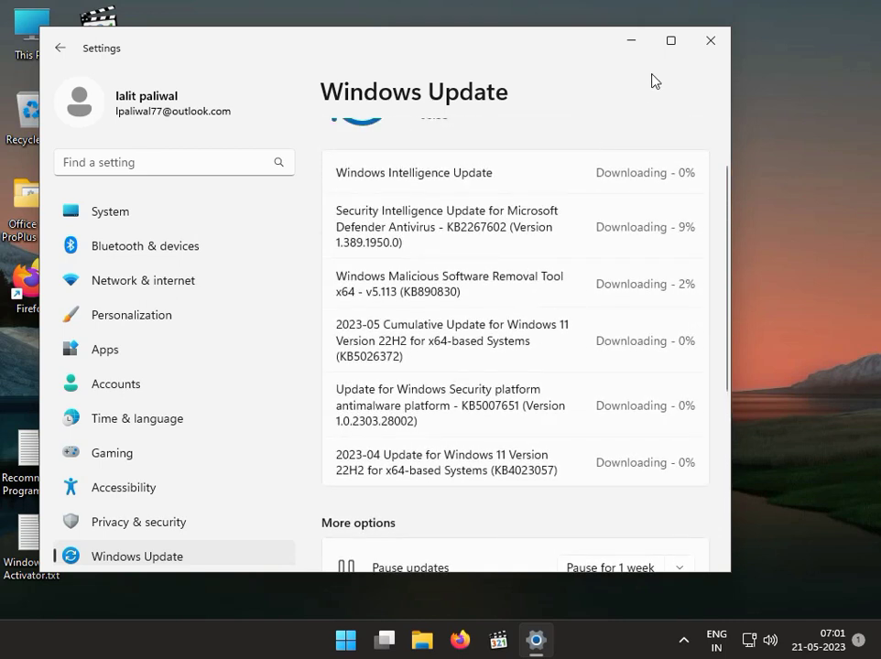
left_click(712, 37)
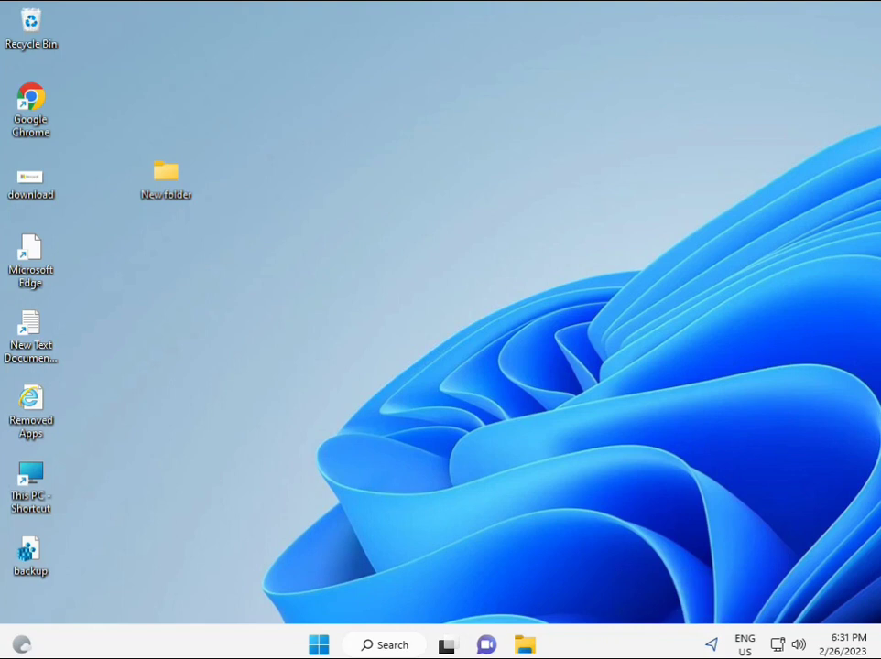
- Search 'cmd' and launch Command Prompt as administrator, approving the UAC prompt
left_click(319, 644)
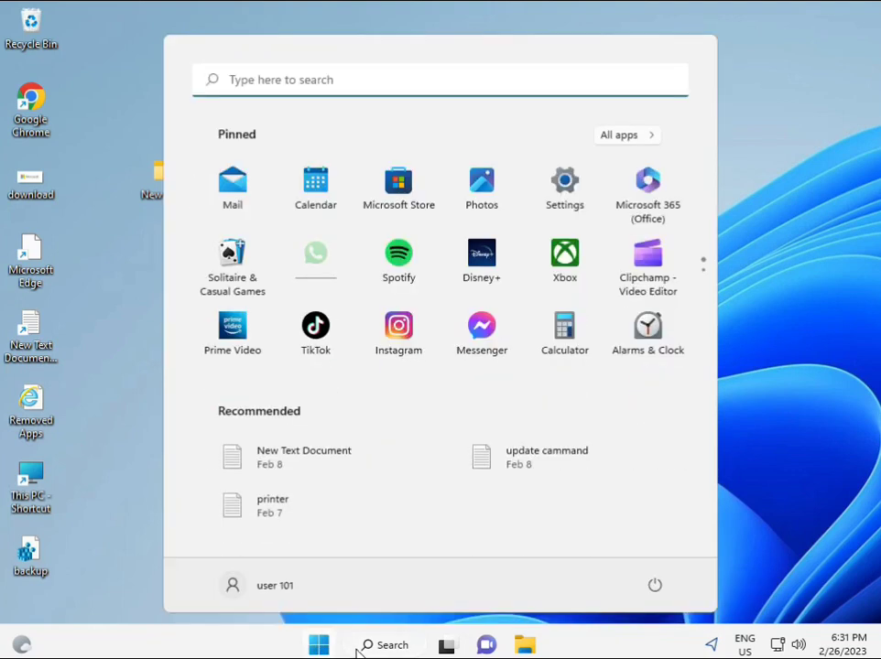
type("cmd")
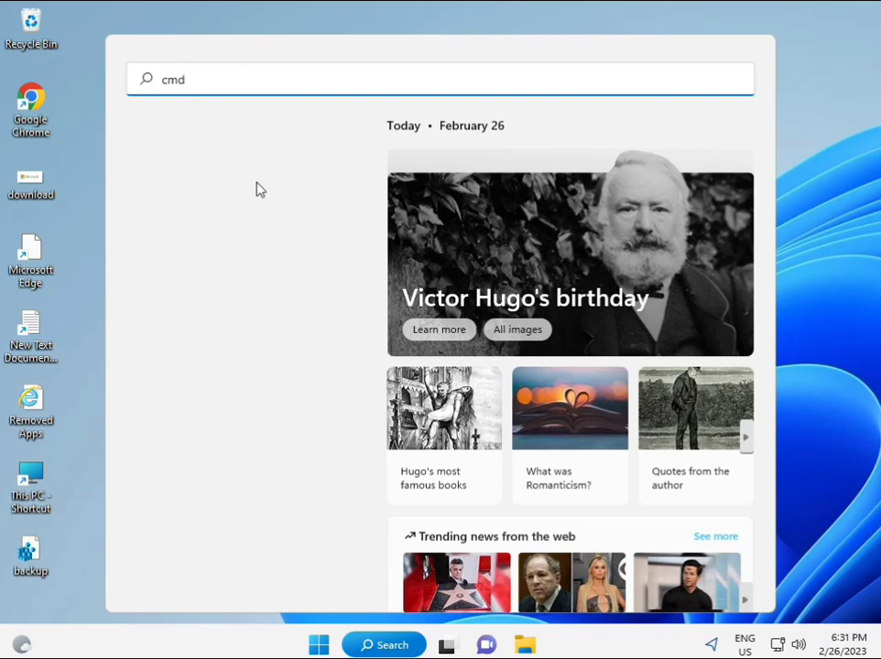
left_click(194, 214)
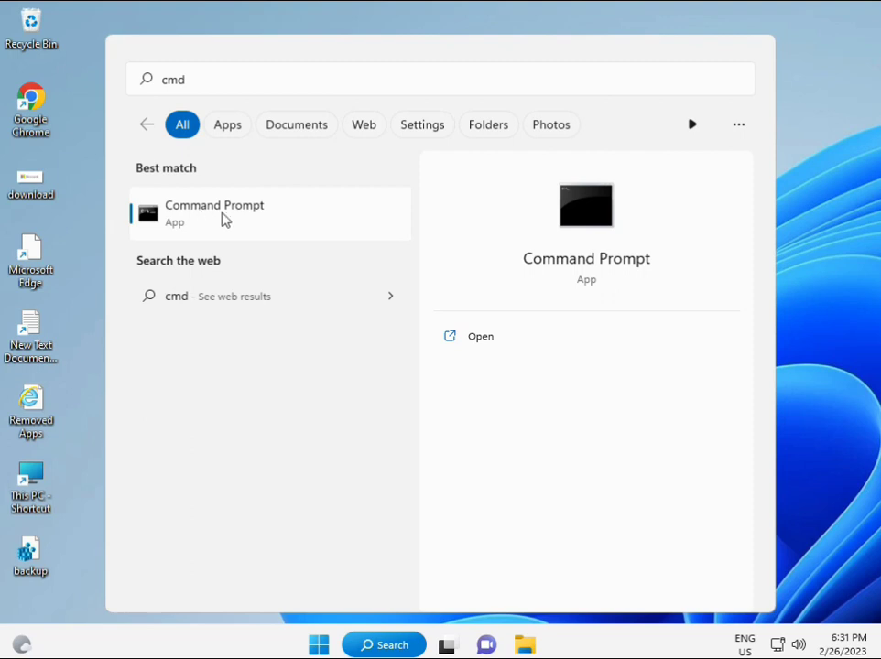
right_click(224, 220)
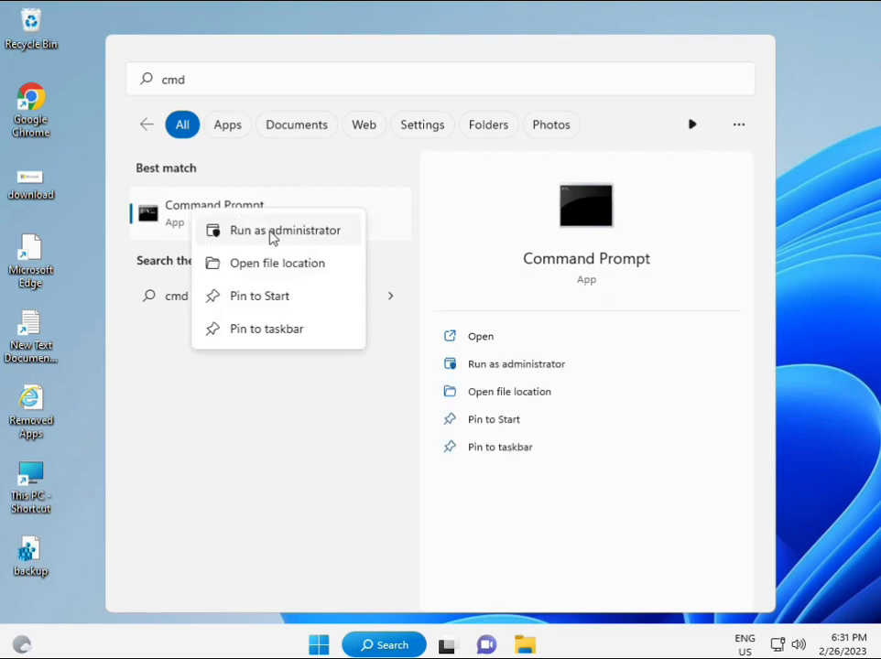
left_click(271, 238)
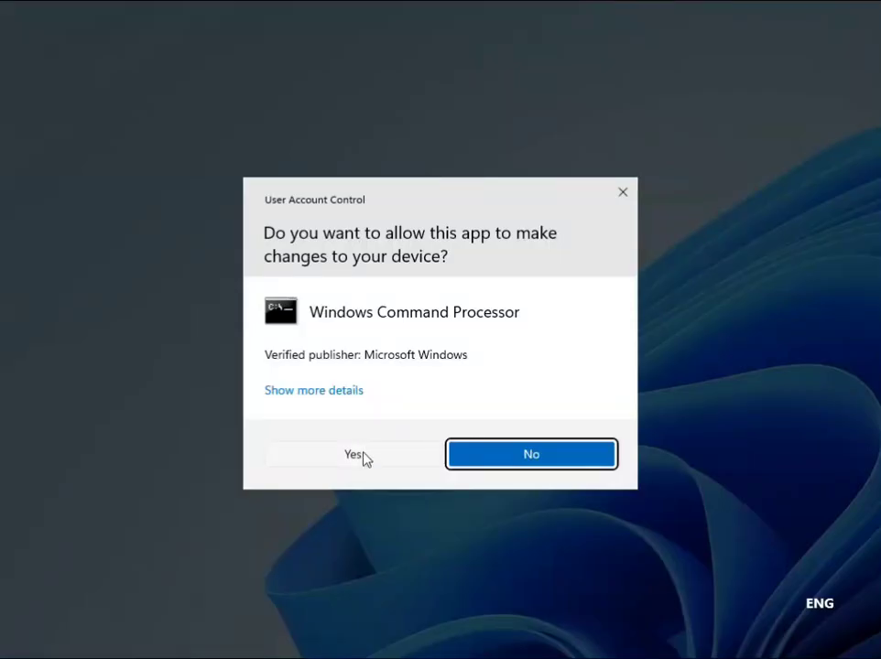
left_click(363, 454)
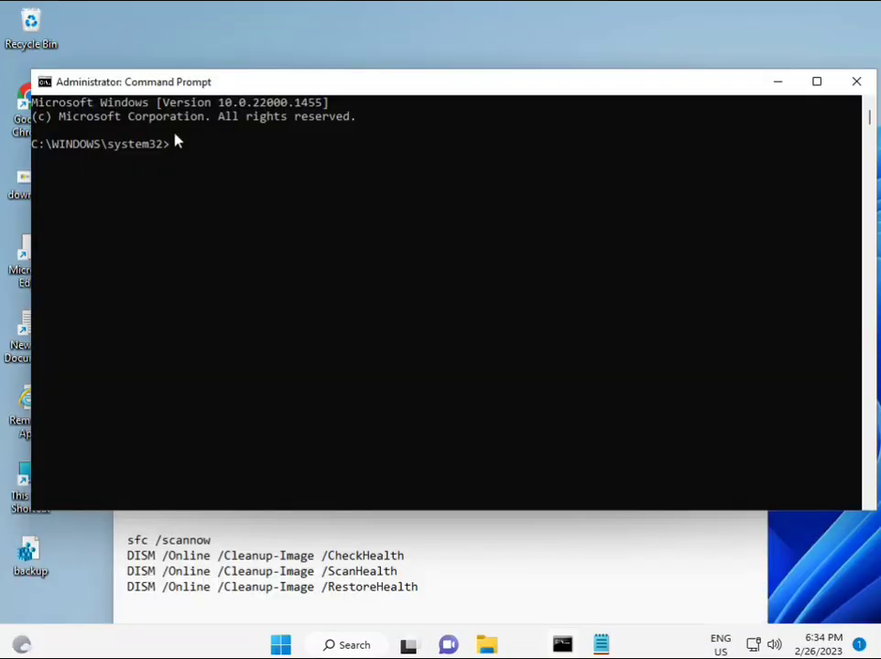
- Run 'sfc /scannow' in the admin console after correcting a mistyped start
left_click(176, 142)
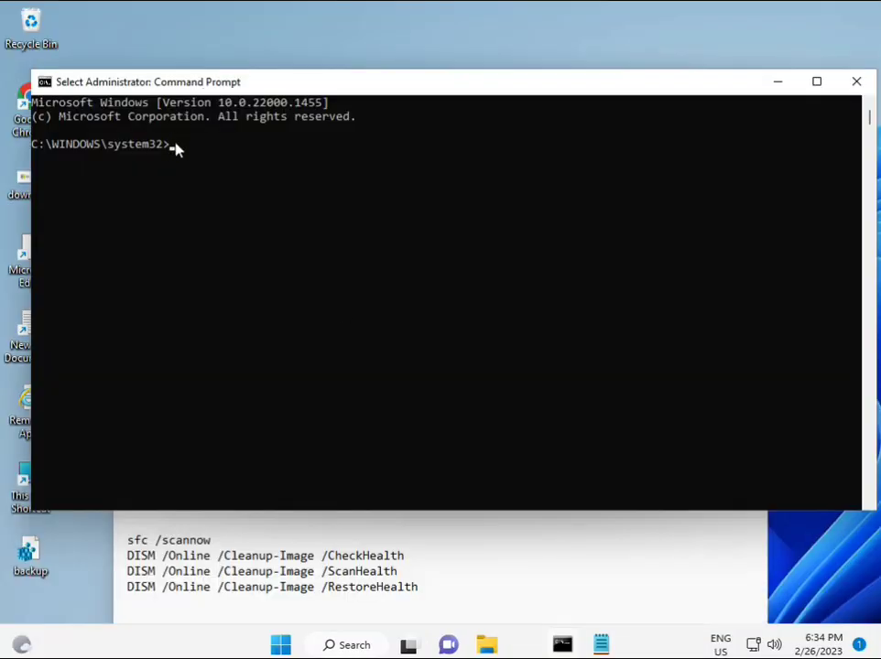
type("sca")
key("BackSpace")
key("BackSpace")
key("BackSpace")
type("sfc ")
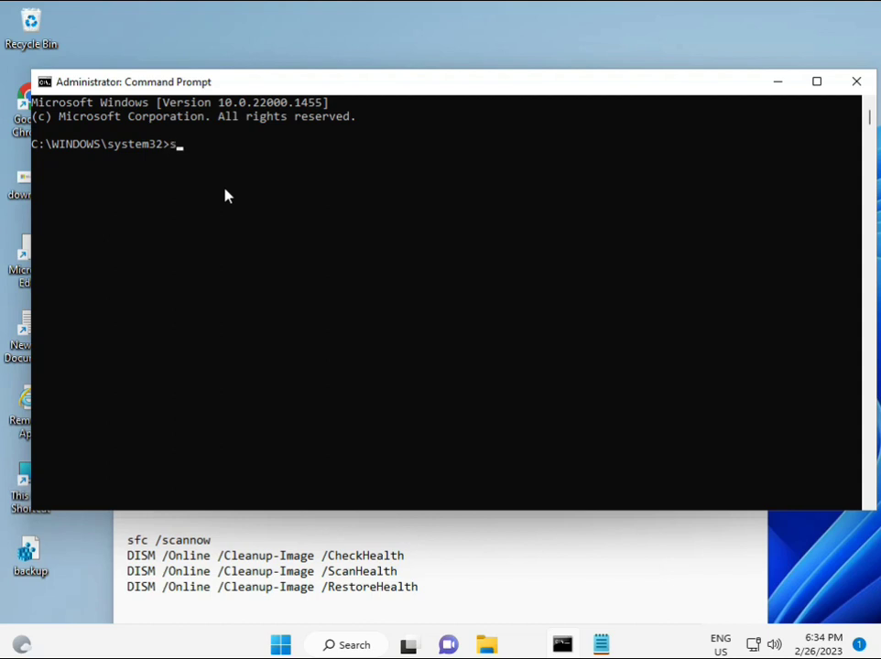
type("/scannow")
key("Return")
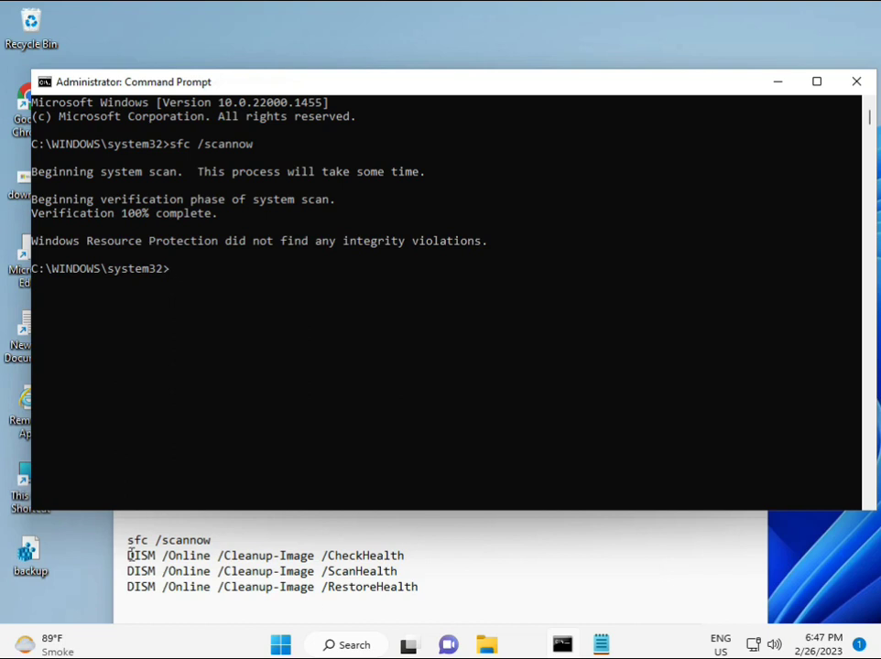
- Copy the DISM CheckHealth command from the Notepad notes and return to Command Prompt
left_click_drag(129, 555, 413, 556)
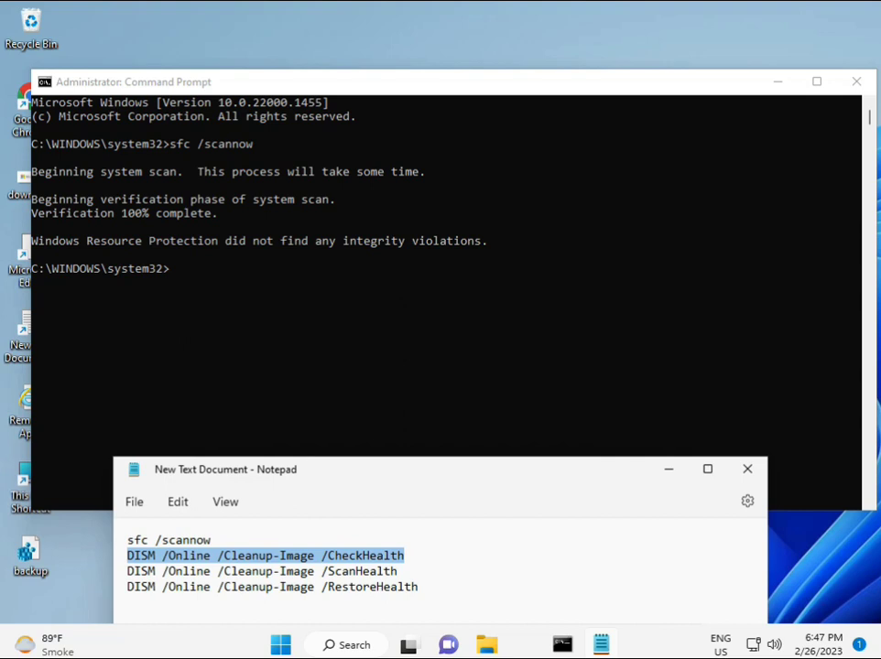
right_click(237, 556)
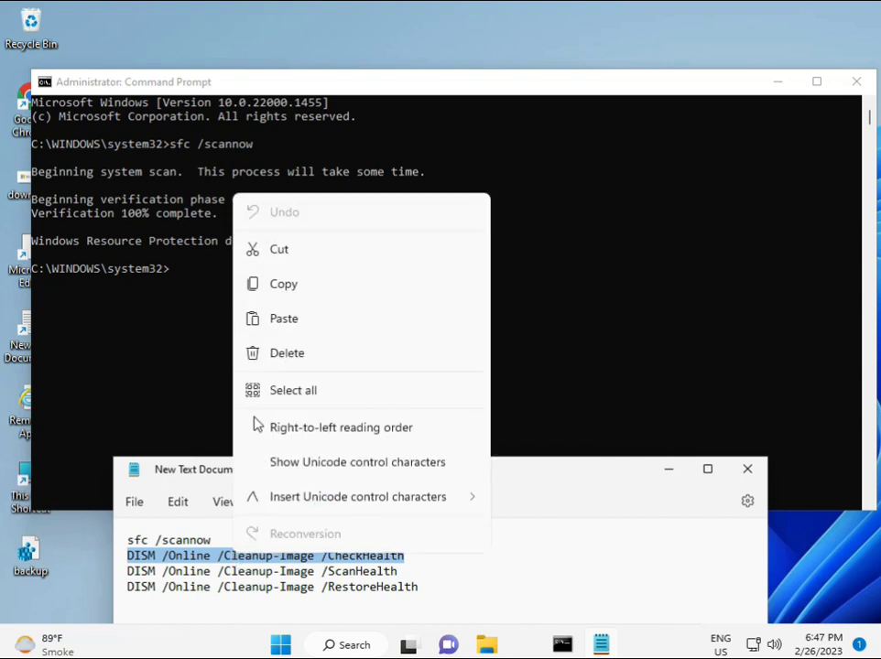
left_click(278, 292)
left_click(175, 276)
left_click(172, 271)
right_click(171, 269)
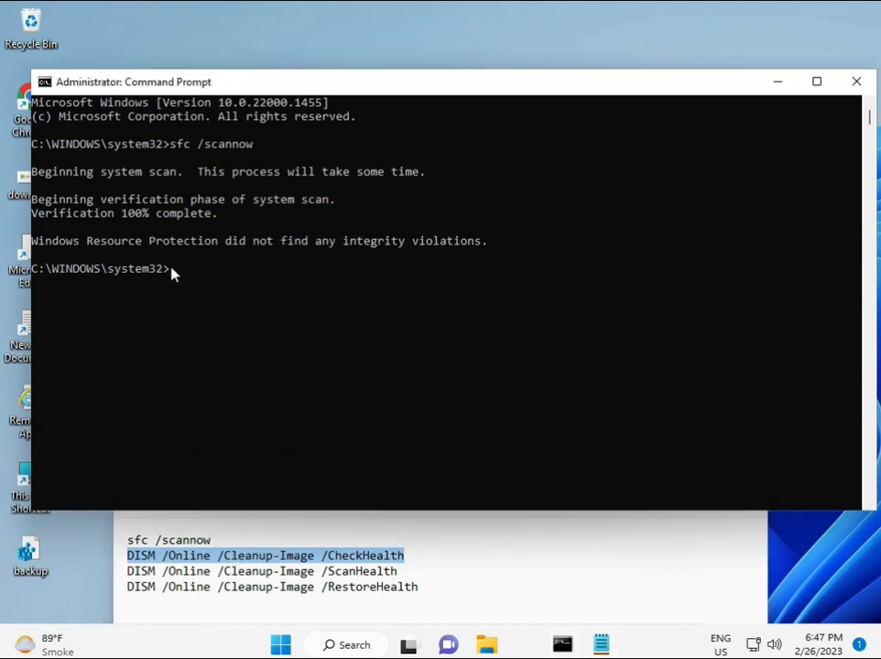
- Paste and run DISM CheckHealth in the console, then select the ScanHealth line in Notepad
right_click(71, 86)
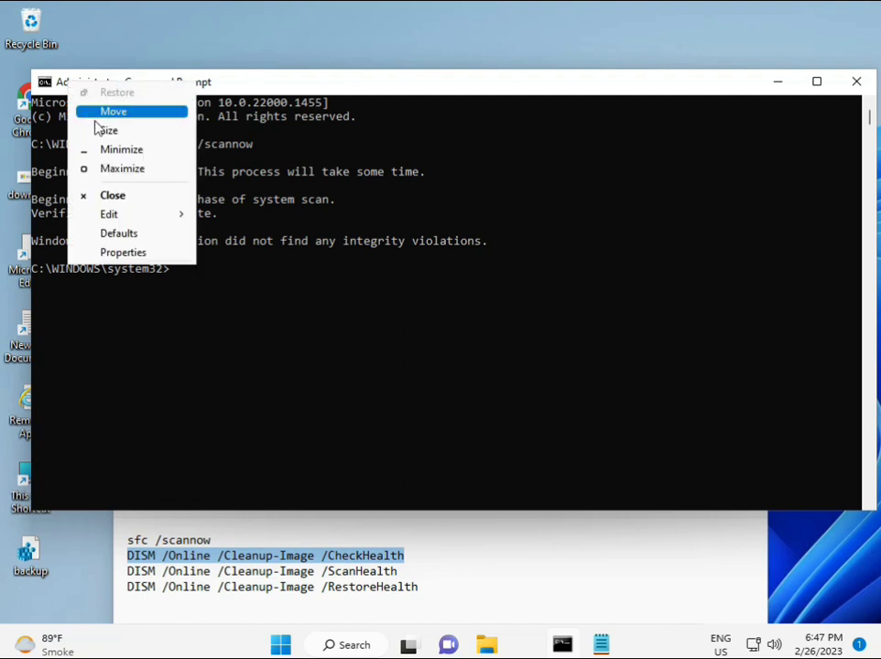
mouse_move(147, 213)
left_click(233, 252)
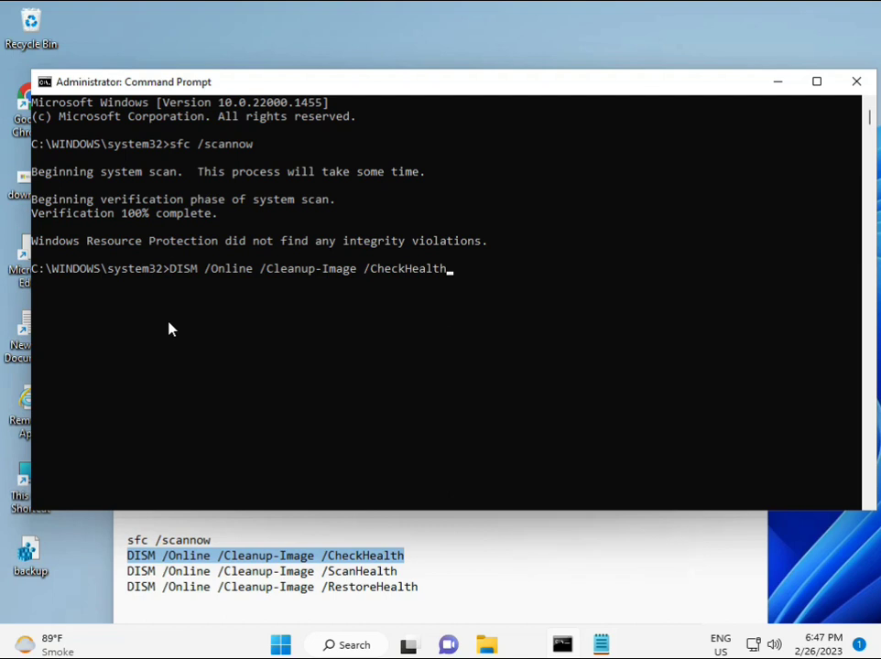
left_click(179, 271)
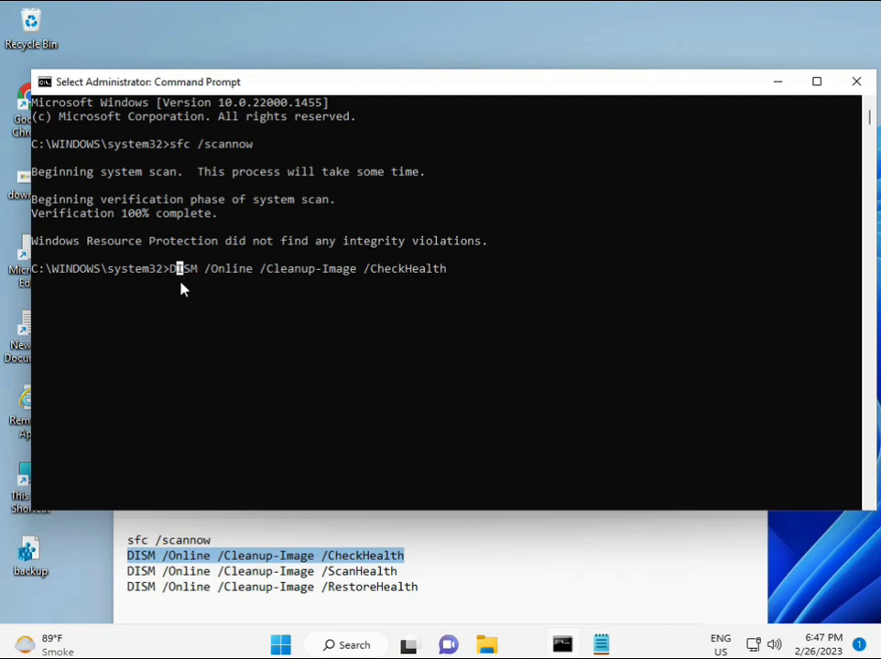
key("Escape")
key("Return")
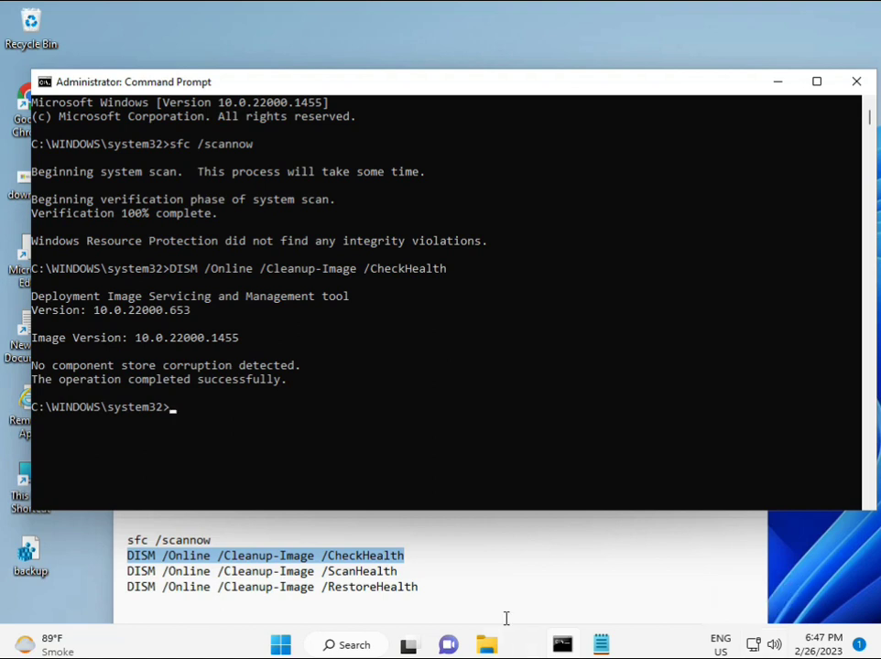
left_click(131, 574)
left_click_drag(131, 574, 416, 571)
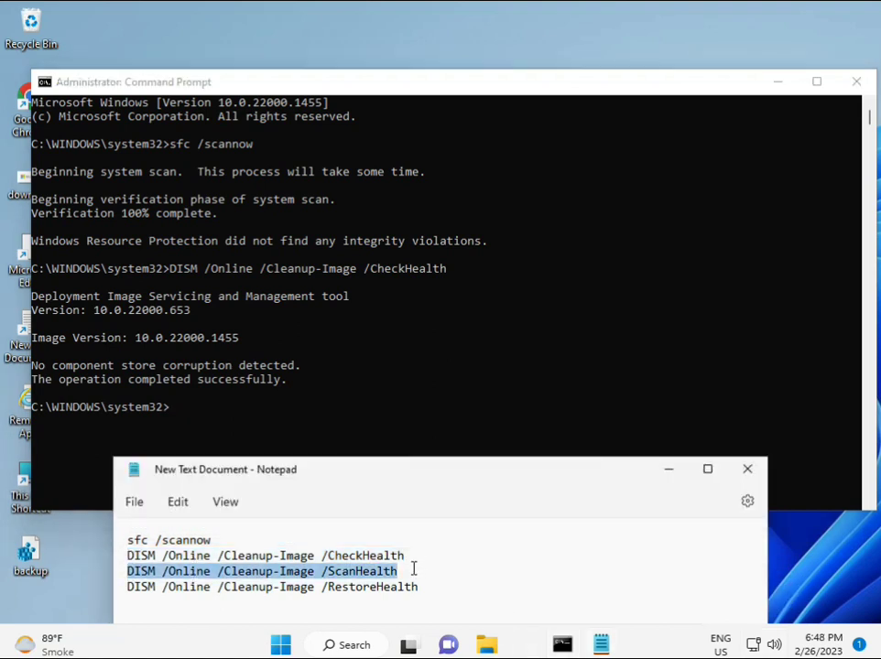